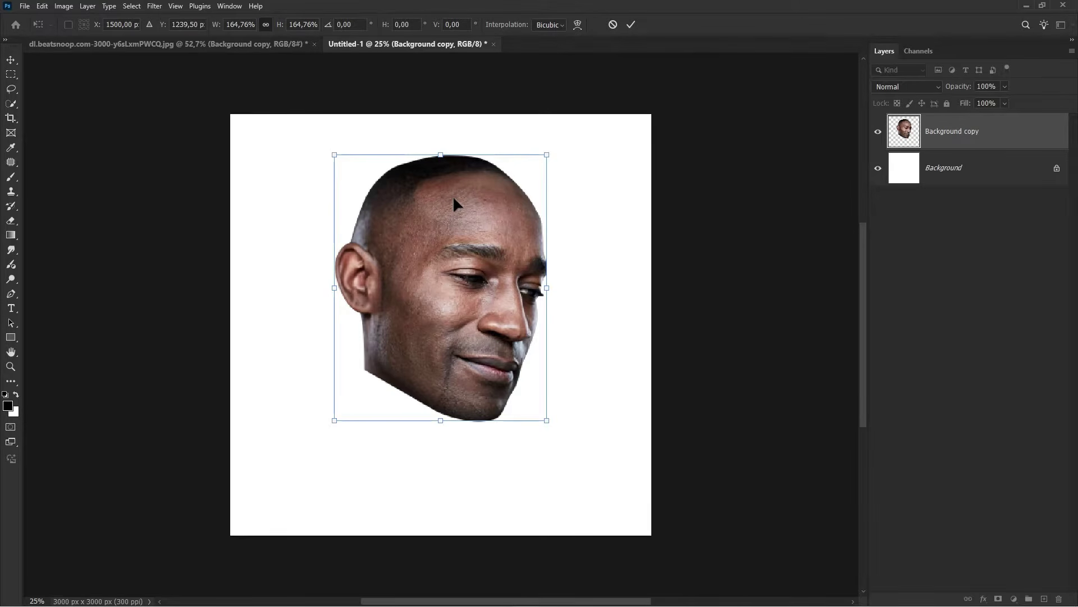
# Step: Rotate the head cutout slightly counter-clockwise and apply the transformation
pyautogui.moveTo(558, 238); pyautogui.dragTo(578, 210)
pyautogui.press('Return')
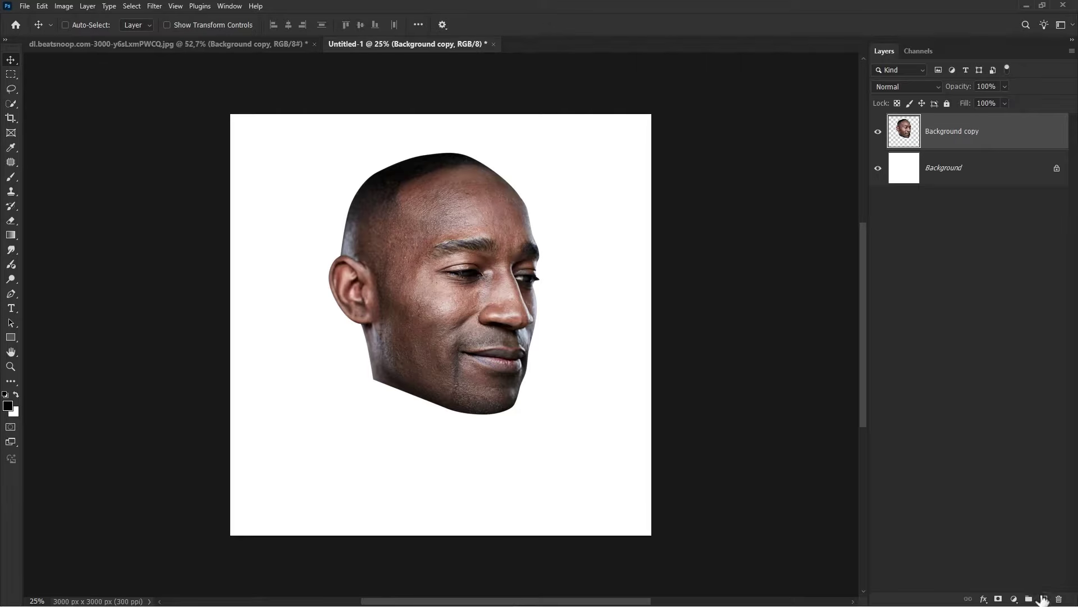
# Step: Add a new empty layer and draw a thin, wide elliptical selection across the mouth, extending past both sides of the face
pyautogui.click(1044, 599)
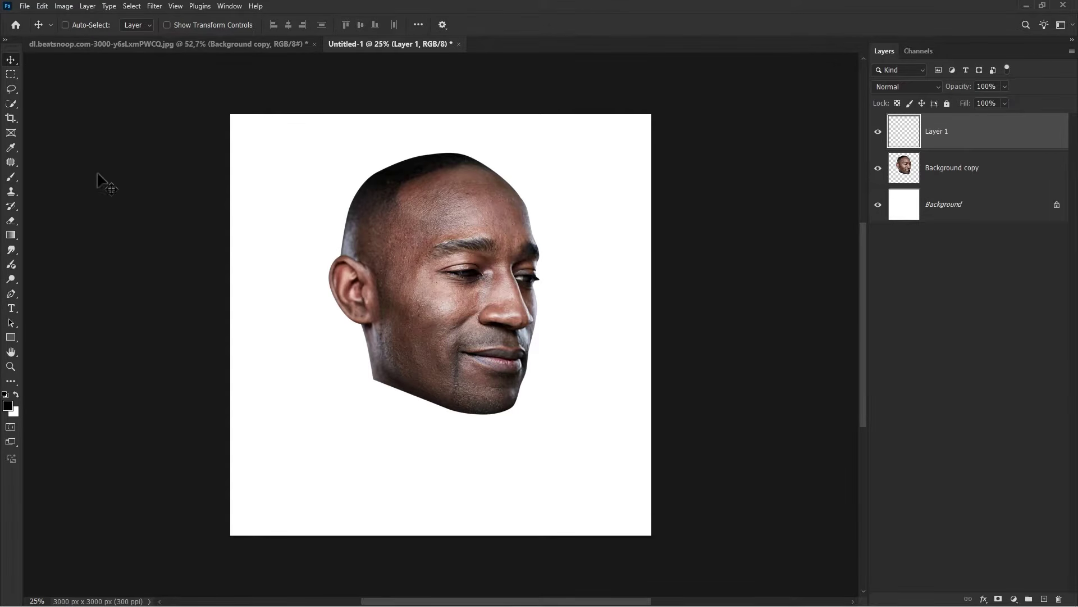
pyautogui.rightClick(13, 74)
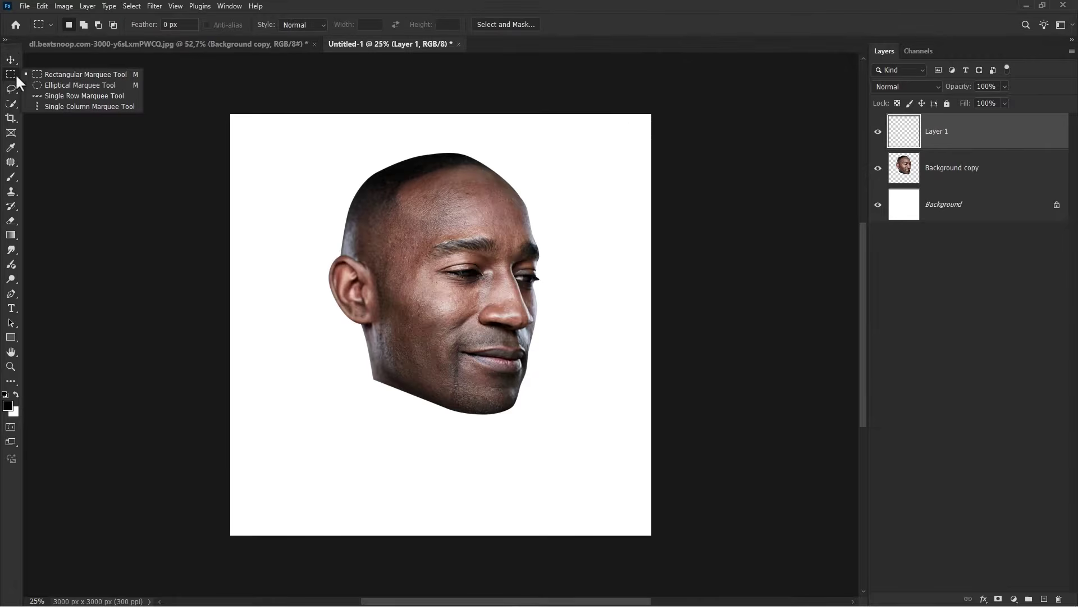
pyautogui.click(43, 82)
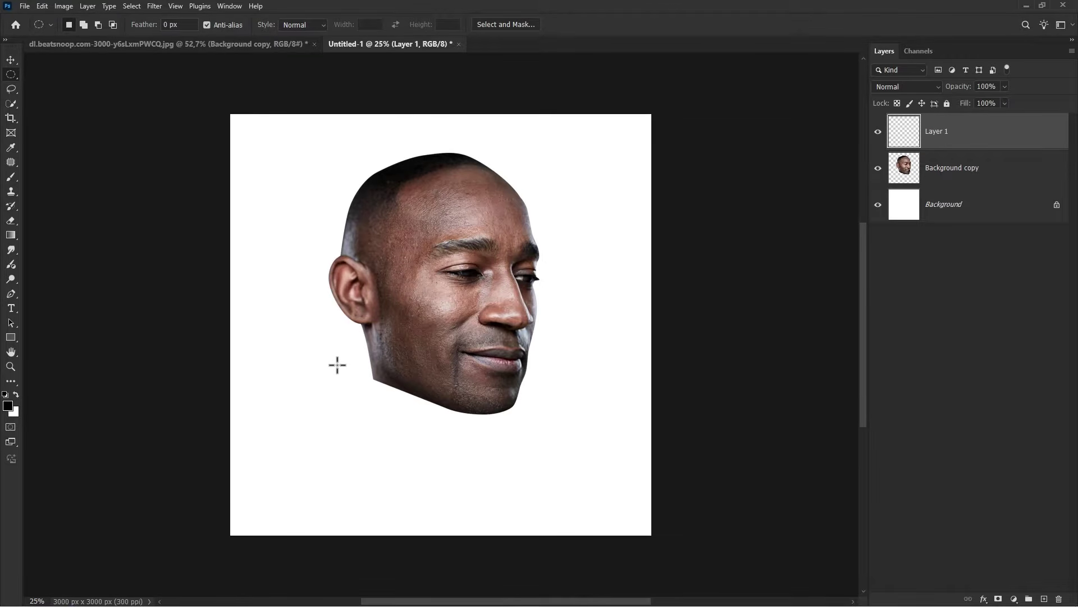
pyautogui.moveTo(300, 358); pyautogui.dragTo(577, 365)
# Step: Fill the thin elliptical selection with a black Solid Color fill layer
pyautogui.click(1014, 599)
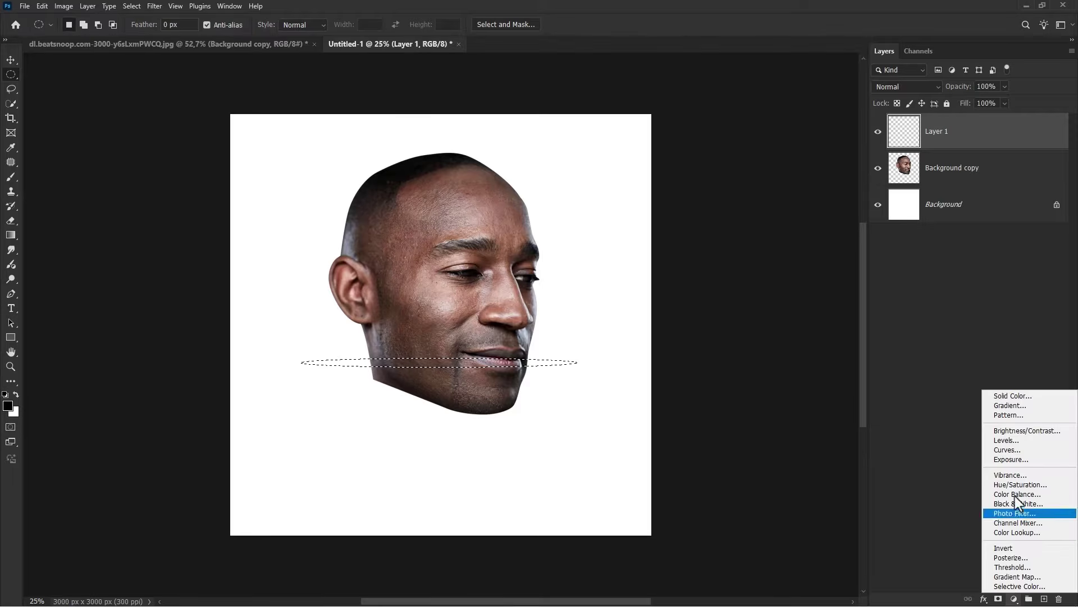
pyautogui.click(1017, 394)
pyautogui.click(993, 251)
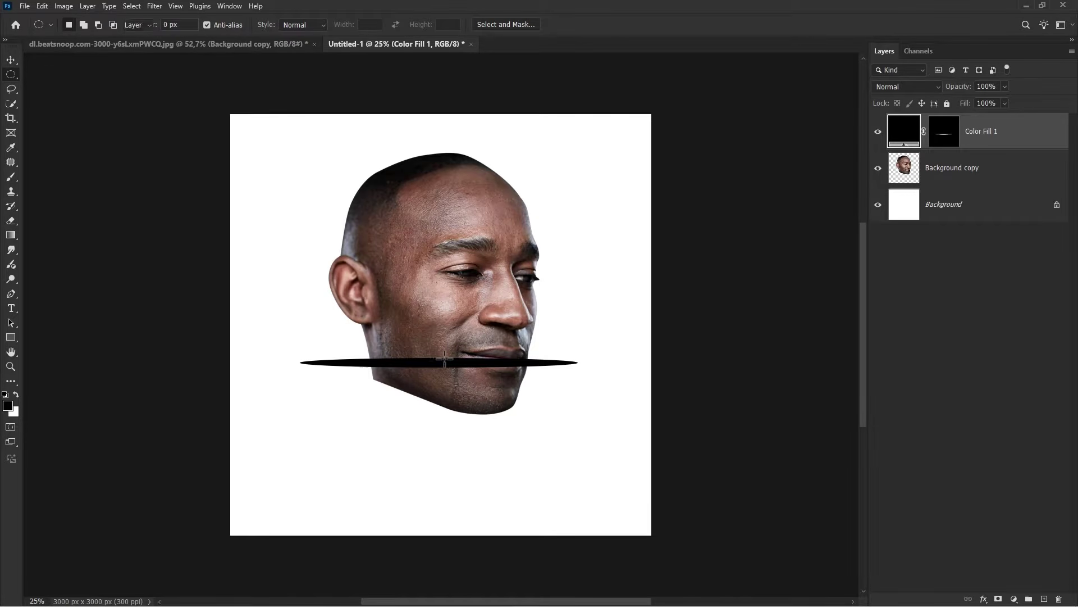
# Step: Move the black ellipse up to just below the nose and place its layer beneath the head layer
pyautogui.press('v')
pyautogui.hotkey('shift', 'Up')
pyautogui.hotkey('shift', 'Up')
pyautogui.hotkey('shift', 'Up')
pyautogui.hotkey('shift', 'Up')
pyautogui.hotkey('shift', 'Up')
pyautogui.hotkey('shift', 'Up')
pyautogui.hotkey('shift', 'Up')
pyautogui.hotkey('shift', 'Up')
pyautogui.hotkey('shift', 'Up')
pyautogui.hotkey('shift', 'Up')
pyautogui.hotkey('shift', 'Up')
pyautogui.hotkey('shift', 'Up')
pyautogui.hotkey('shift', 'Up')
pyautogui.hotkey('shift', 'Up')
pyautogui.hotkey('shift', 'Up')
pyautogui.hotkey('shift', 'Up')
pyautogui.hotkey('shift', 'Up')
pyautogui.hotkey('shift', 'Up')
pyautogui.hotkey('shift', 'Up')
pyautogui.hotkey('shift', 'Up')
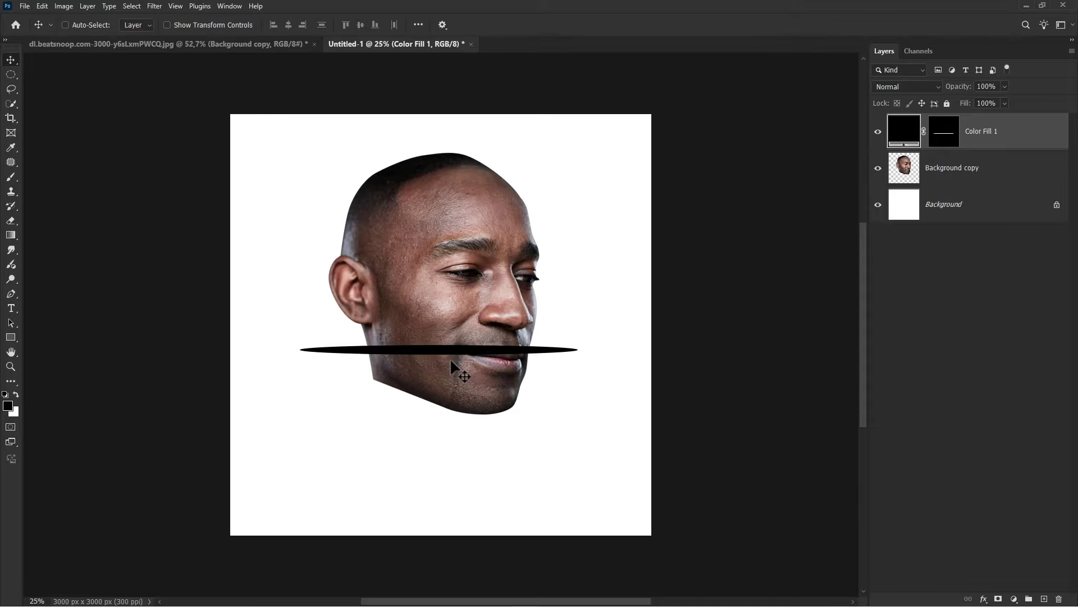
pyautogui.hotkey('shift', 'Up')
pyautogui.hotkey('shift', 'Up')
pyautogui.hotkey('shift', 'Up')
pyautogui.hotkey('shift', 'Up')
pyautogui.hotkey('shift', 'Up')
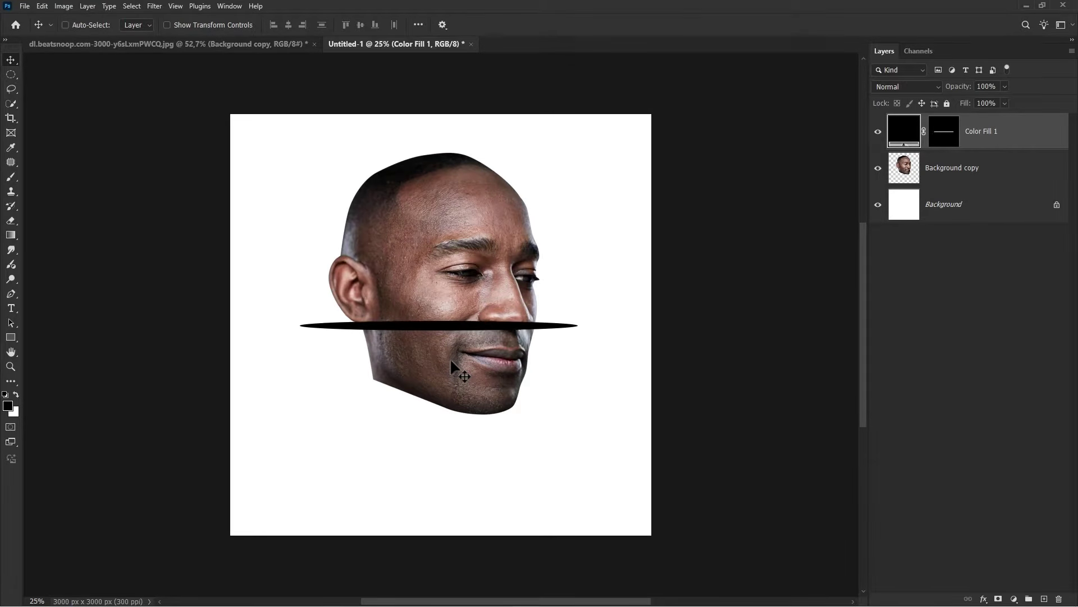
pyautogui.hotkey('shift', 'Up')
pyautogui.scroll(2, 450, 360)
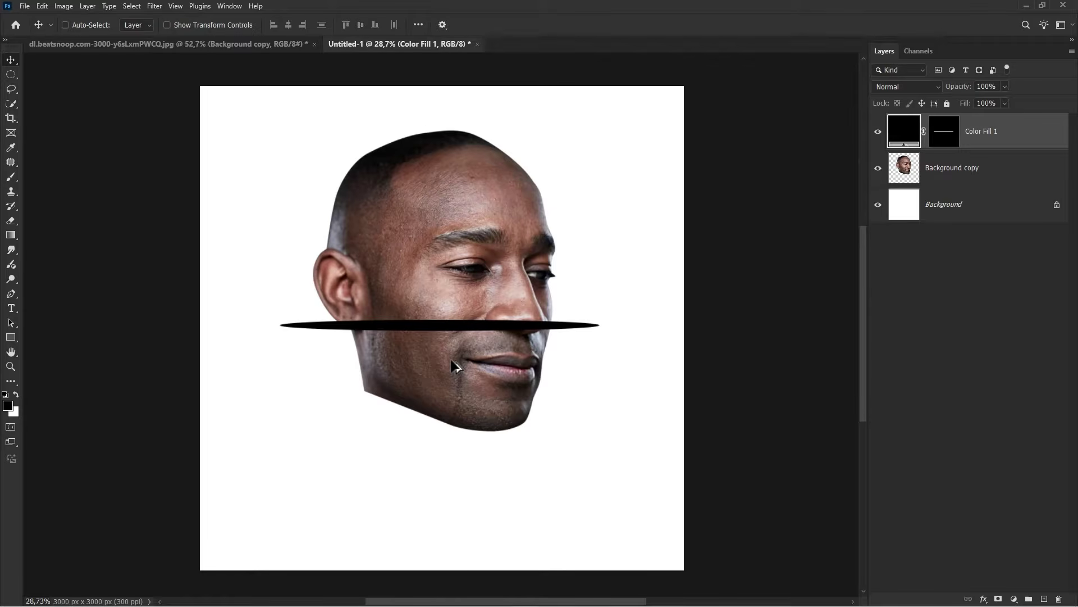
pyautogui.moveTo(971, 147); pyautogui.dragTo(955, 175)
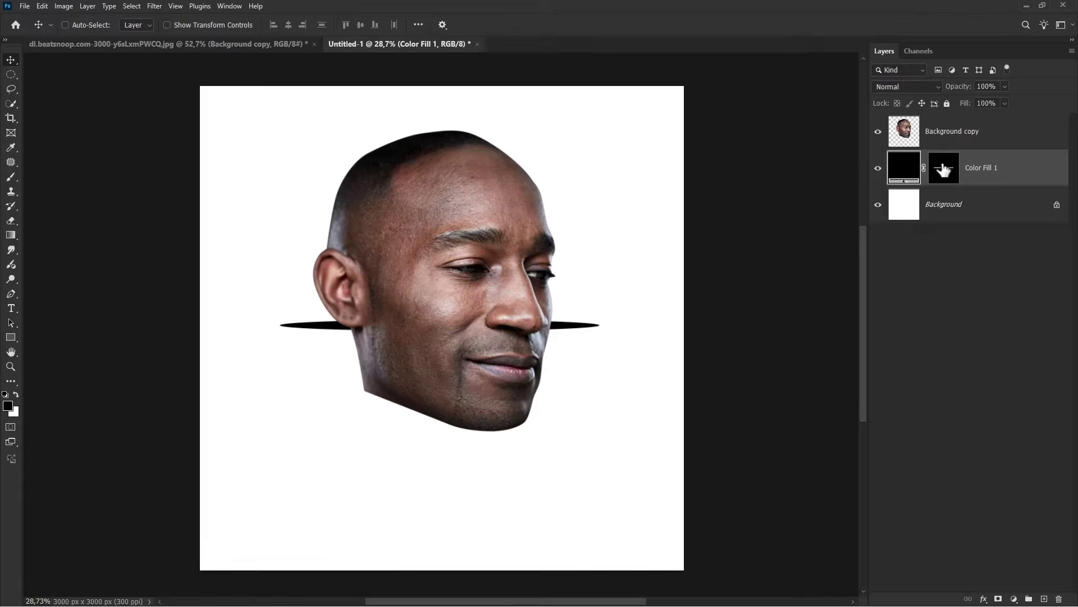
# Step: Load the Color Fill 1 mask as a selection and invert it with the Background copy layer active
pyautogui.press('ctrl')
pyautogui.keyDown('ctrl'); pyautogui.click(944, 169); pyautogui.keyUp('ctrl')
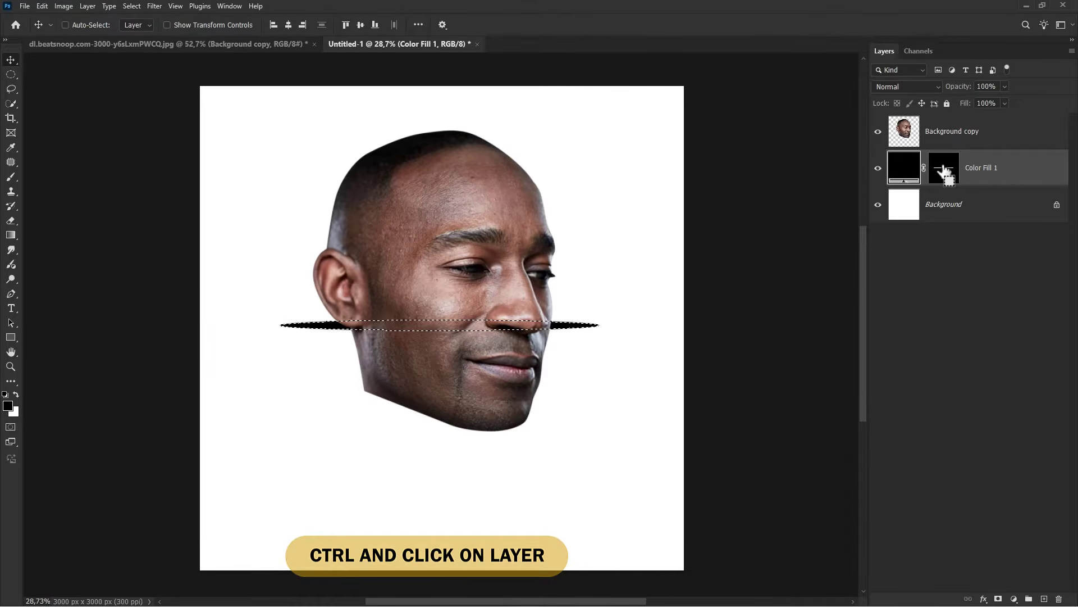
pyautogui.click(943, 145)
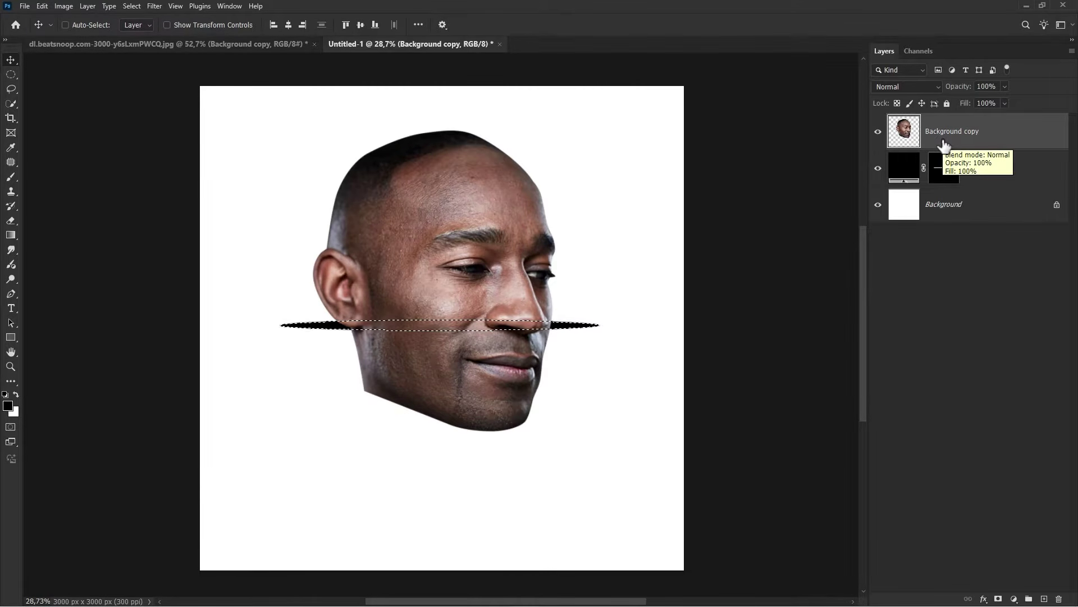
pyautogui.click(132, 8)
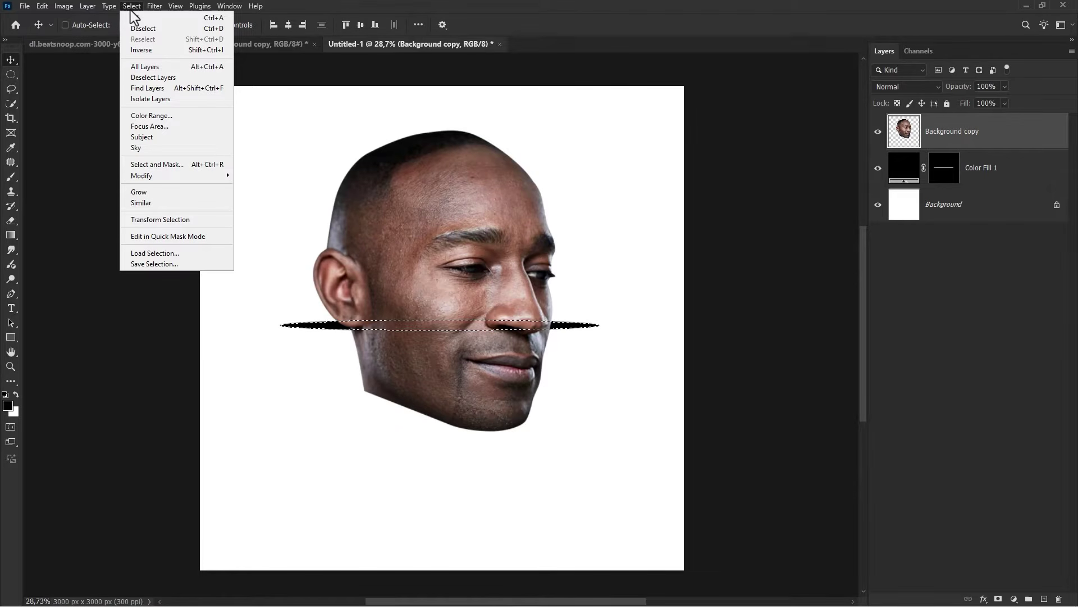
pyautogui.click(143, 50)
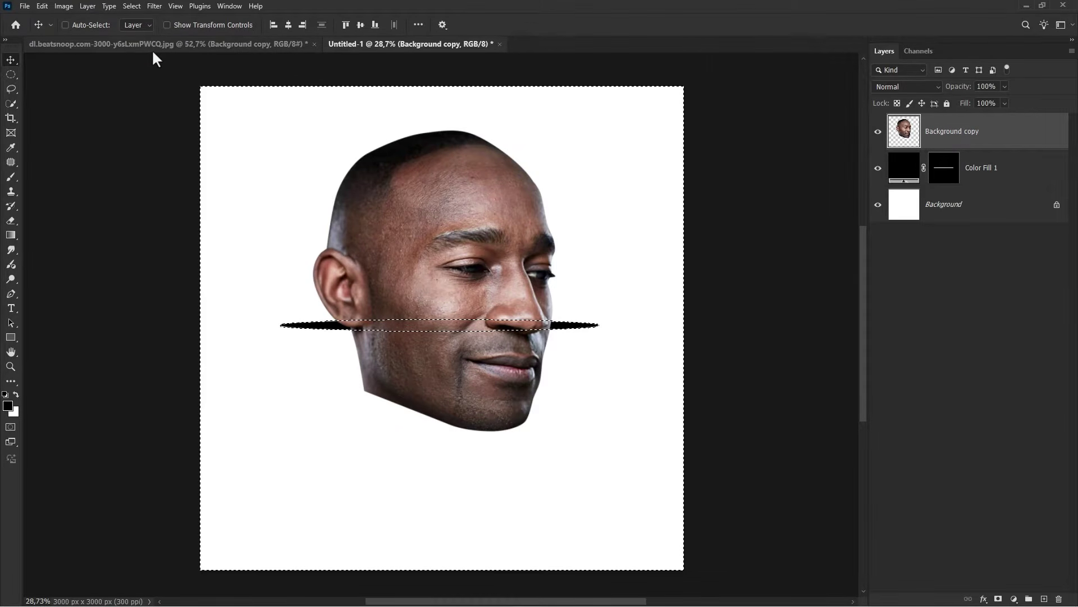
# Step: Erase the face below the ellipse with a hard round eraser at 100% flow, and clear the selection
pyautogui.click(11, 220)
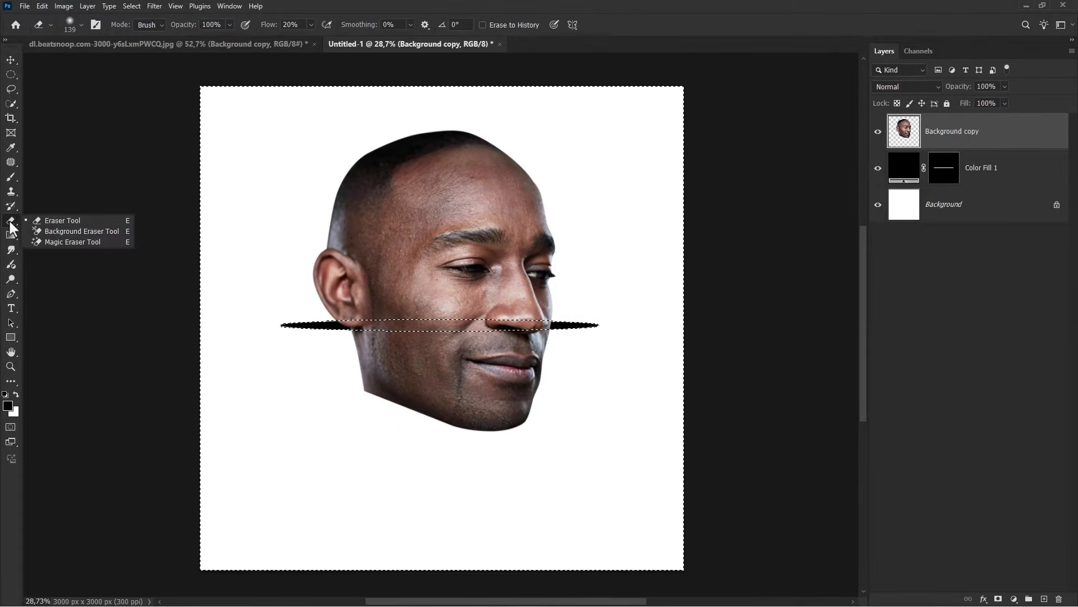
pyautogui.click(50, 219)
pyautogui.click(310, 24)
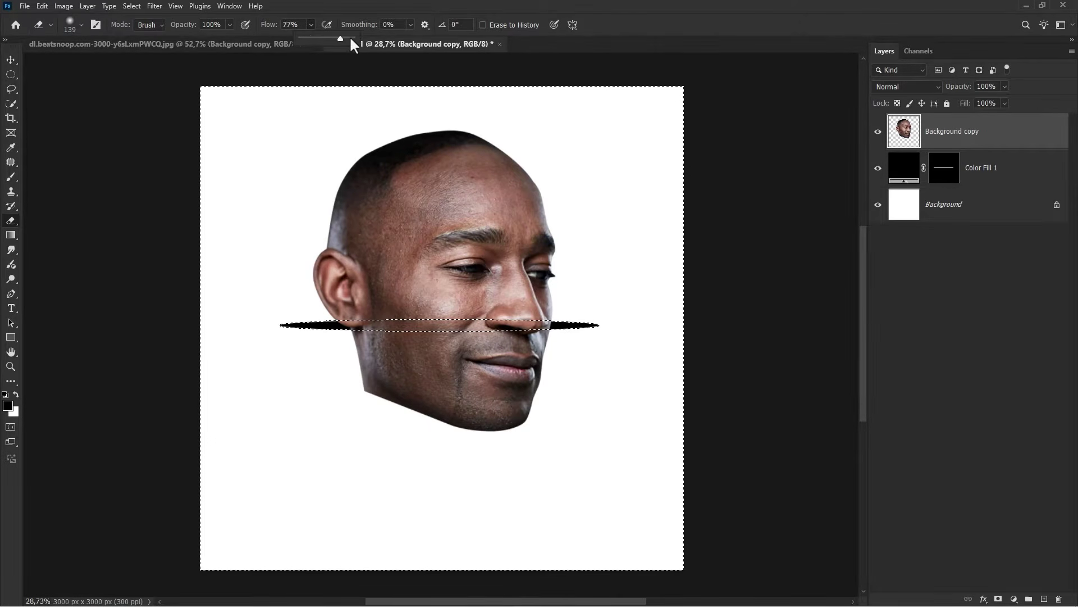
pyautogui.rightClick(368, 147)
pyautogui.click(442, 274)
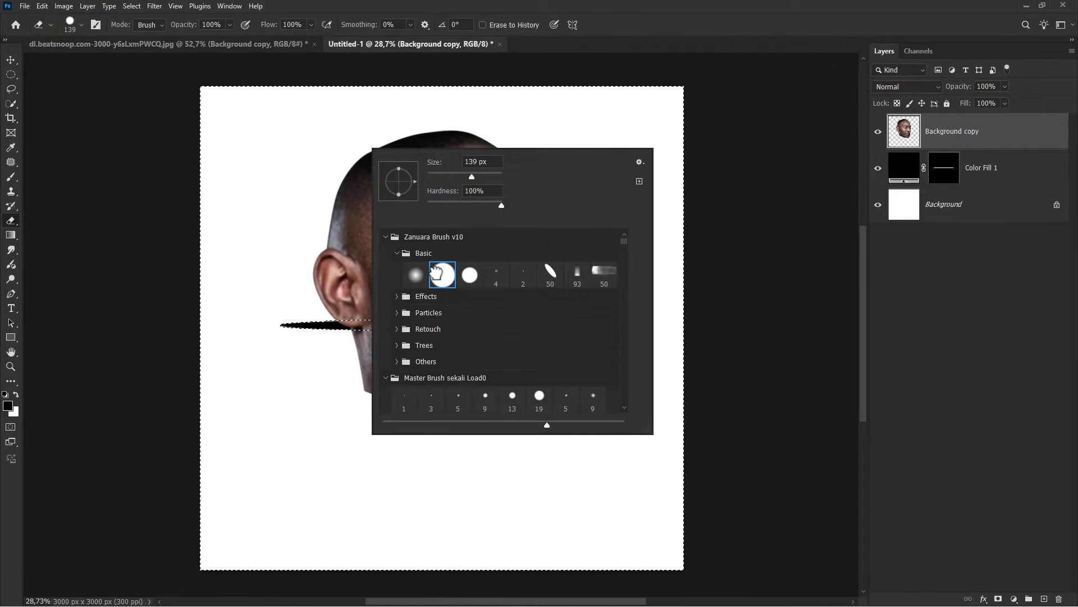
pyautogui.click(340, 341)
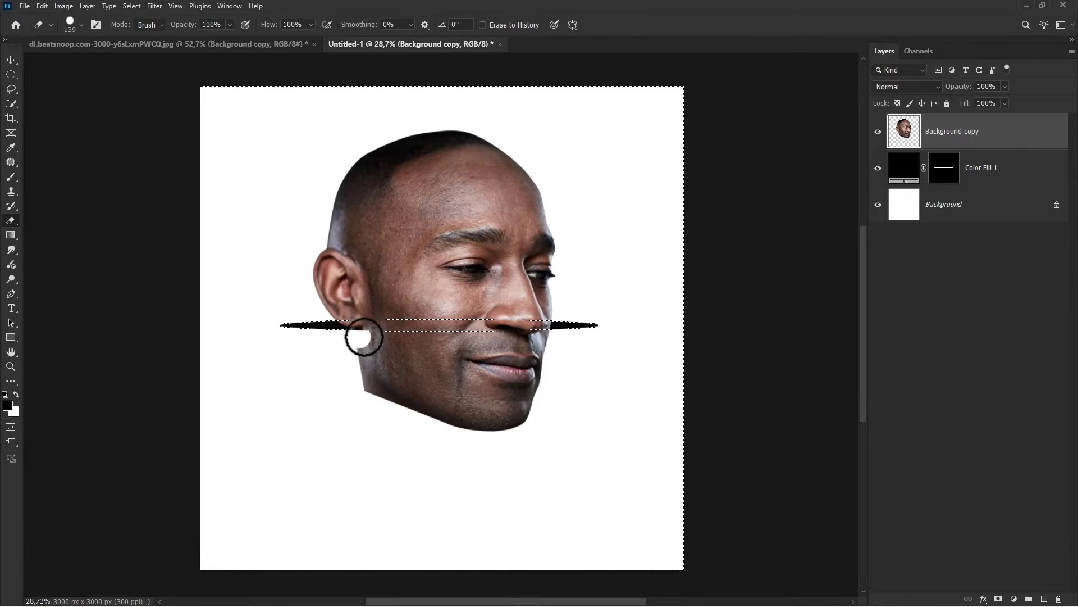
pyautogui.moveTo(447, 338)
pyautogui.mouseDown()
pyautogui.moveTo(556, 338)
pyautogui.moveTo(566, 354)
pyautogui.moveTo(360, 360)
pyautogui.moveTo(363, 380)
pyautogui.moveTo(491, 413)
pyautogui.moveTo(537, 407)
pyautogui.moveTo(423, 393)
pyautogui.mouseUp()
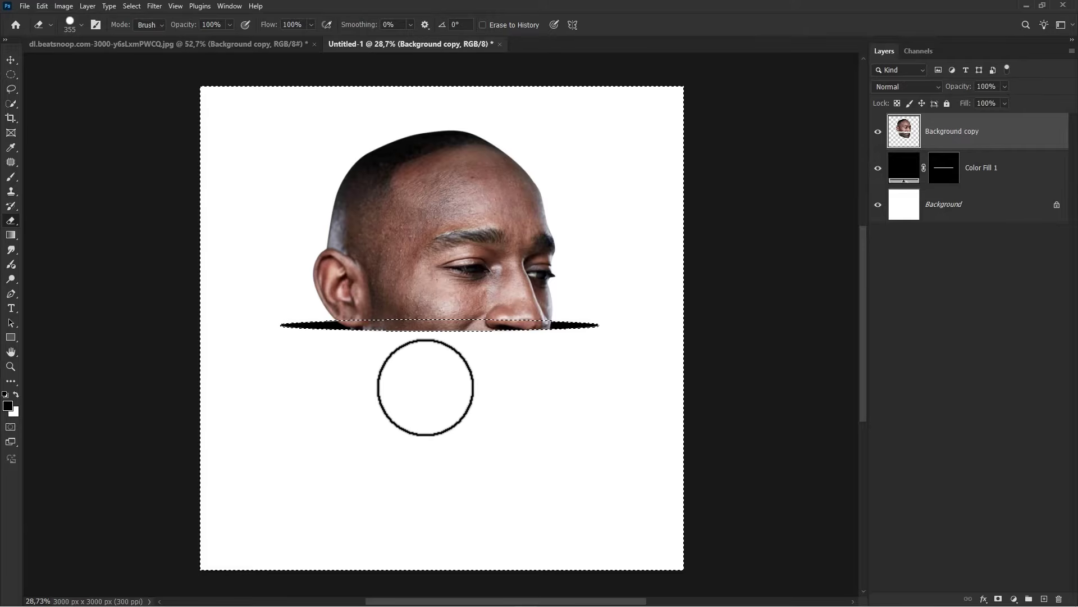
pyautogui.click(131, 6)
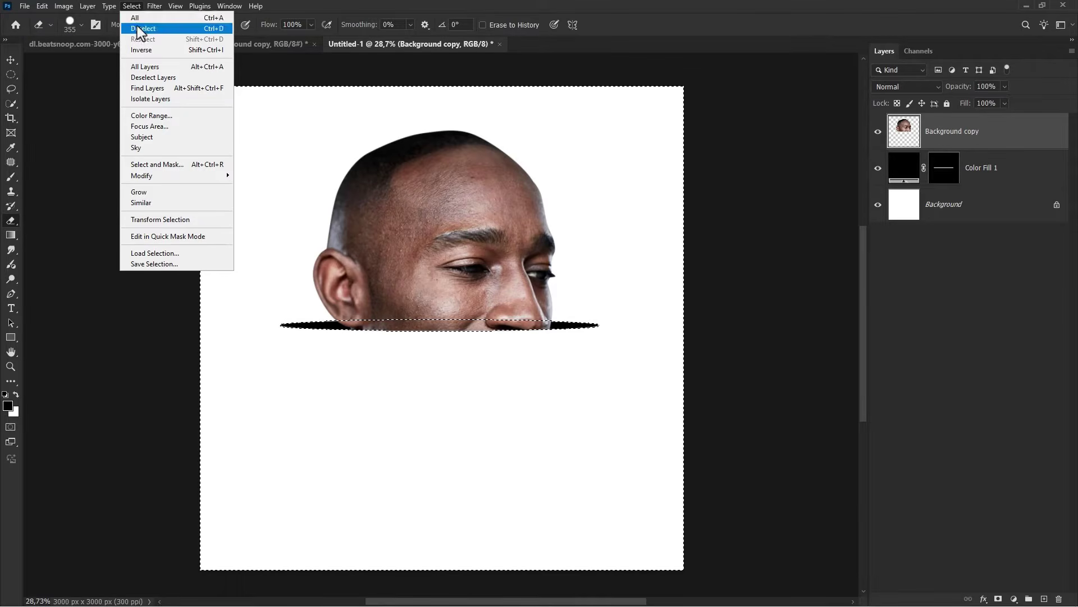
pyautogui.click(140, 28)
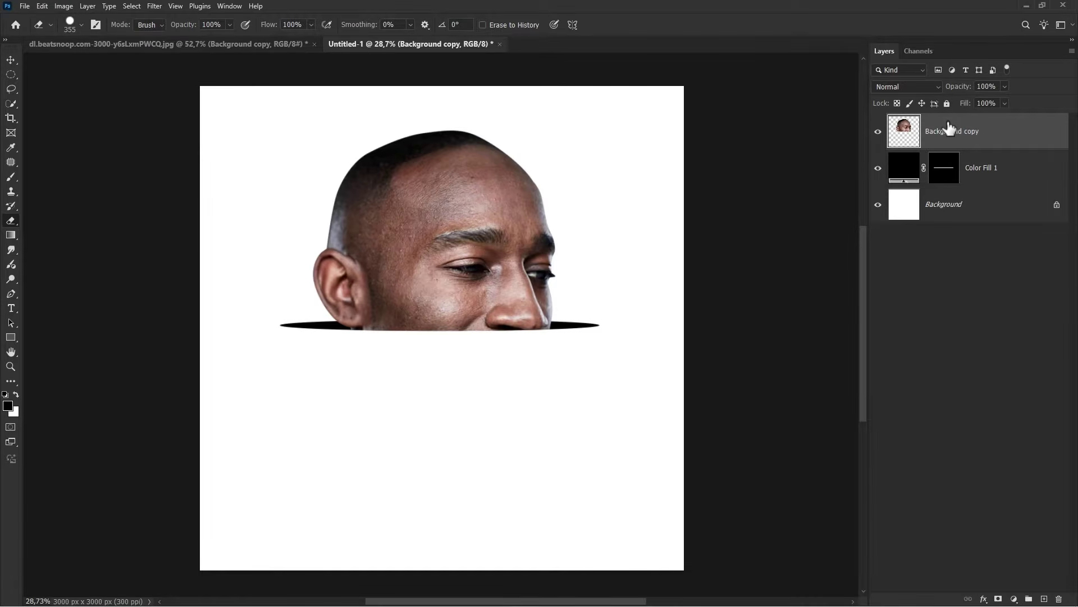
# Step: Duplicate the Background copy layer and clip the original to Color Fill 1 with a clipping mask
pyautogui.hotkey('ctrl', 'j')
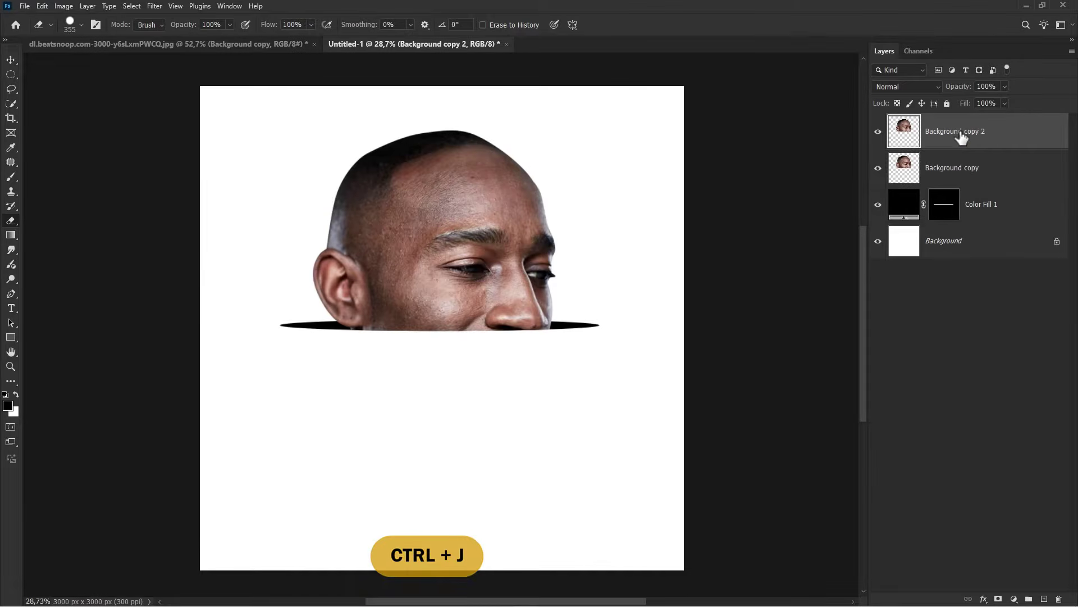
pyautogui.click(956, 168)
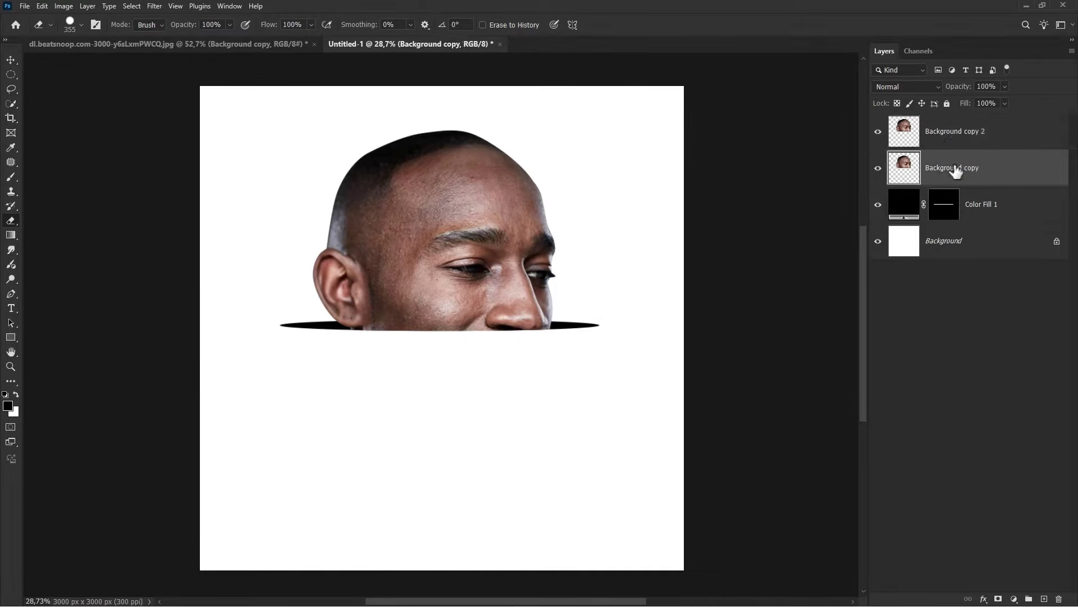
pyautogui.rightClick(955, 167)
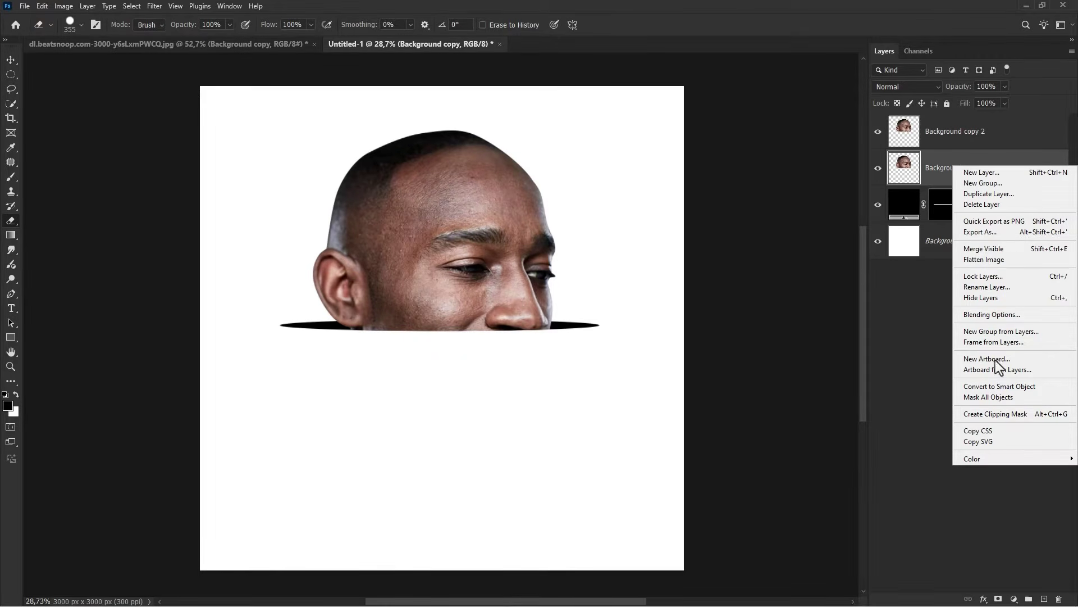
pyautogui.click(1000, 414)
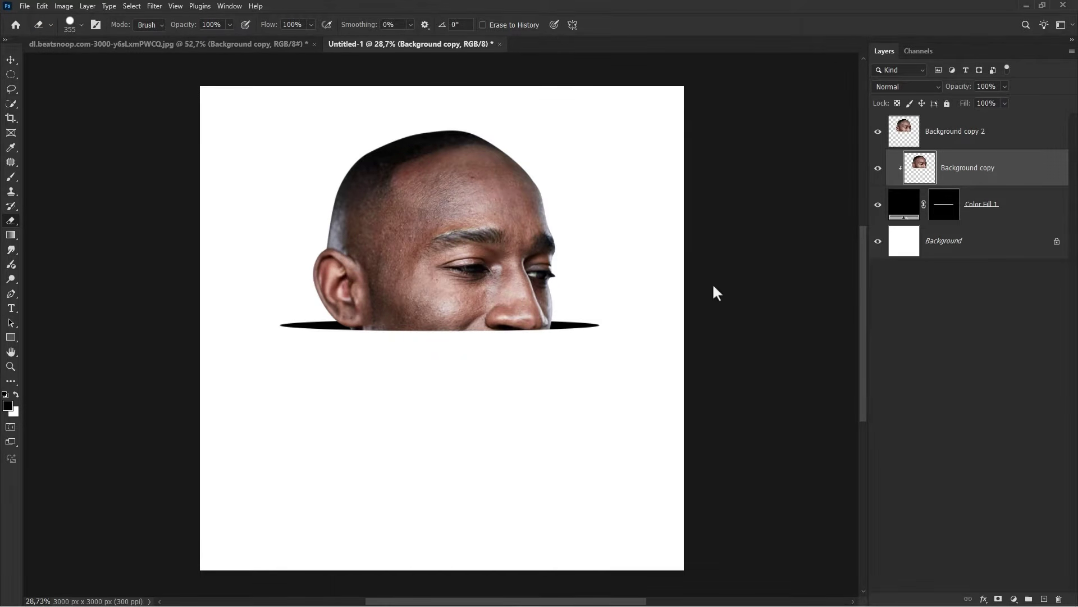
# Step: Move the clipped head layer down slightly, stretch it wider on both sides and squash it vertically to fit the ellipse
pyautogui.press('v')
pyautogui.moveTo(436, 319); pyautogui.dragTo(433, 335)
pyautogui.hotkey('ctrl', 't')
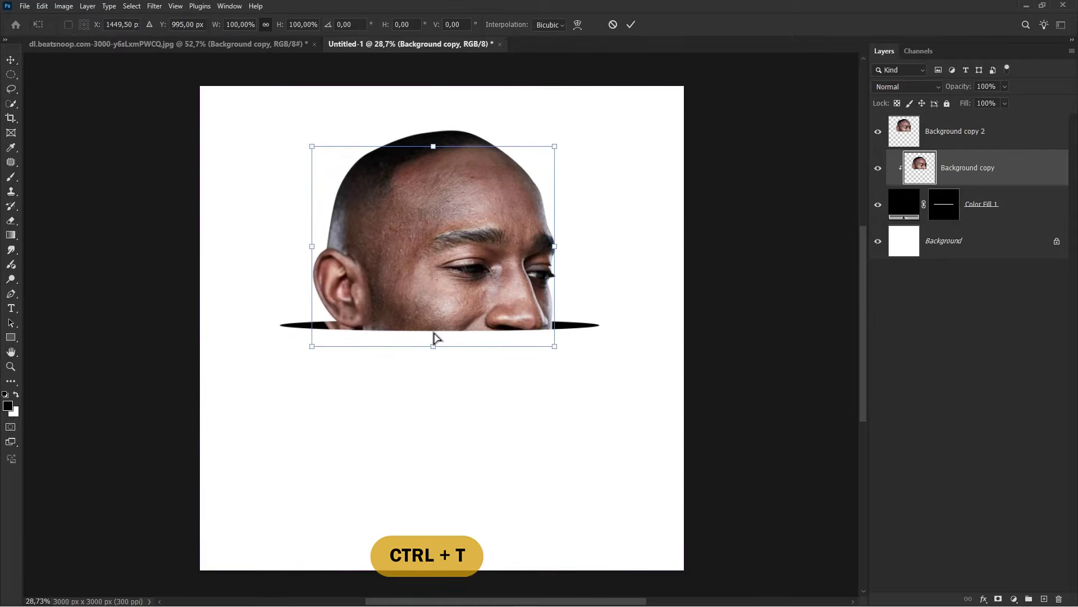
pyautogui.moveTo(559, 245); pyautogui.dragTo(613, 248)
pyautogui.moveTo(311, 245); pyautogui.dragTo(258, 245)
pyautogui.moveTo(431, 146); pyautogui.dragTo(445, 298)
pyautogui.press('Return')
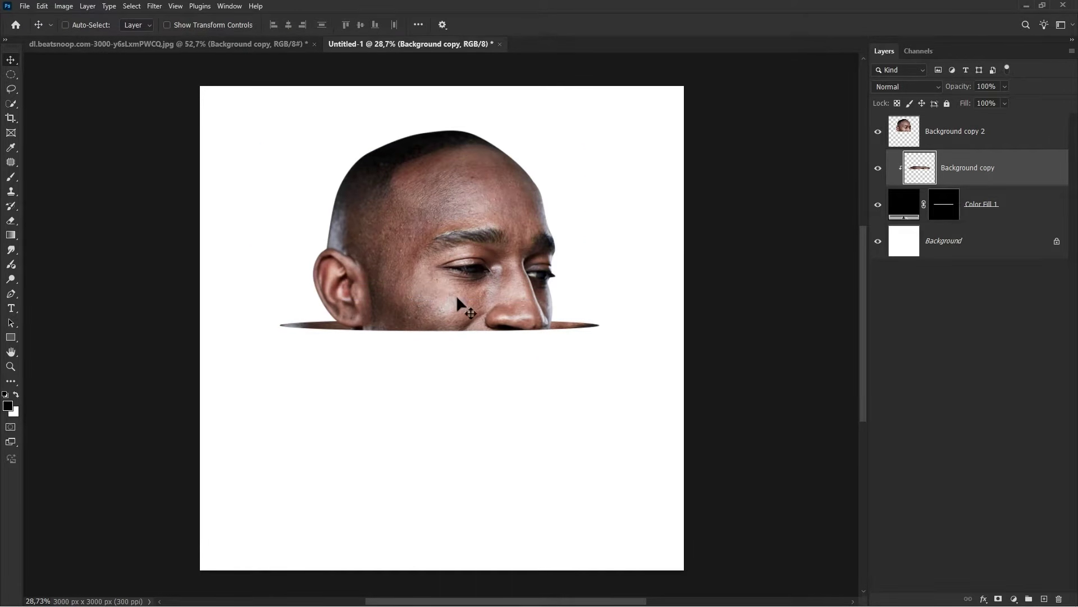
# Step: Duplicate the Background copy 2 layer and place the duplicate directly above the Background layer
pyautogui.click(966, 132)
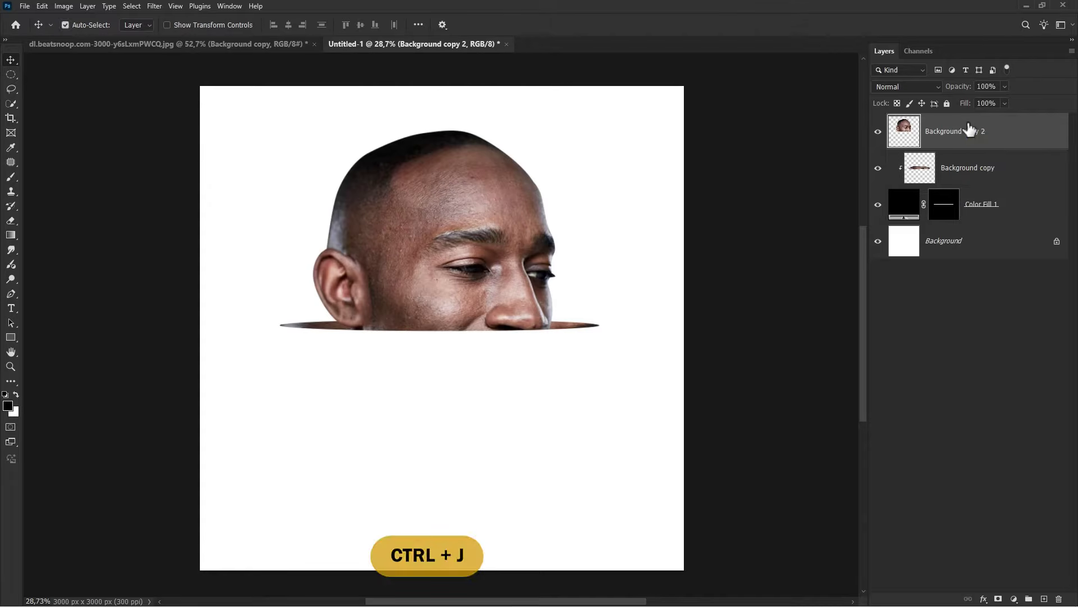
pyautogui.hotkey('ctrl', 'j')
pyautogui.moveTo(963, 136); pyautogui.dragTo(953, 256)
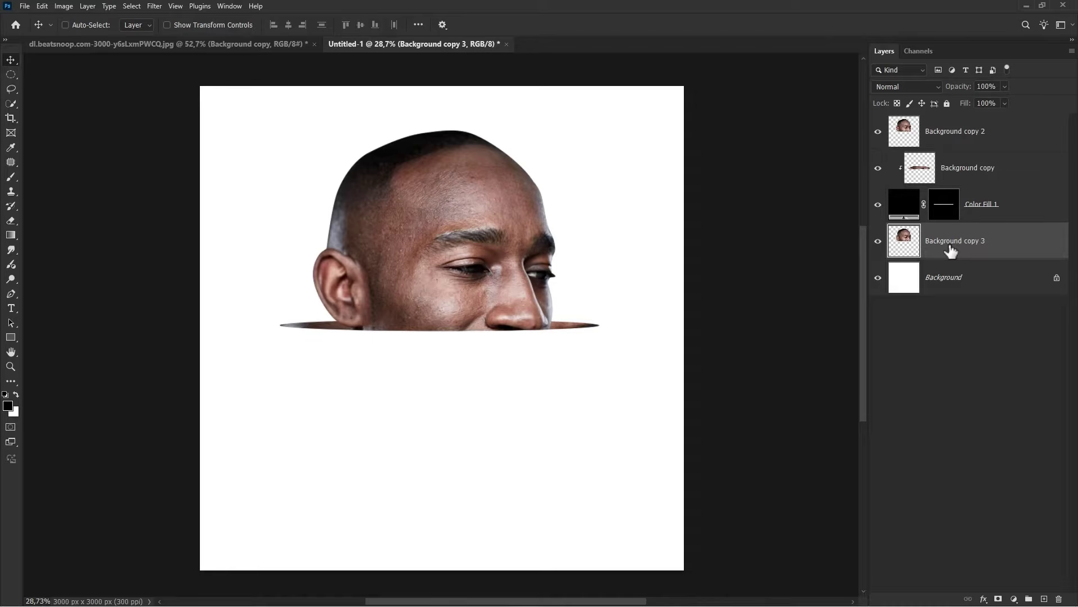
# Step: Flip the Background copy 3 head vertically and move it down below the ellipse as a mirrored reflection
pyautogui.hotkey('ctrl', 't')
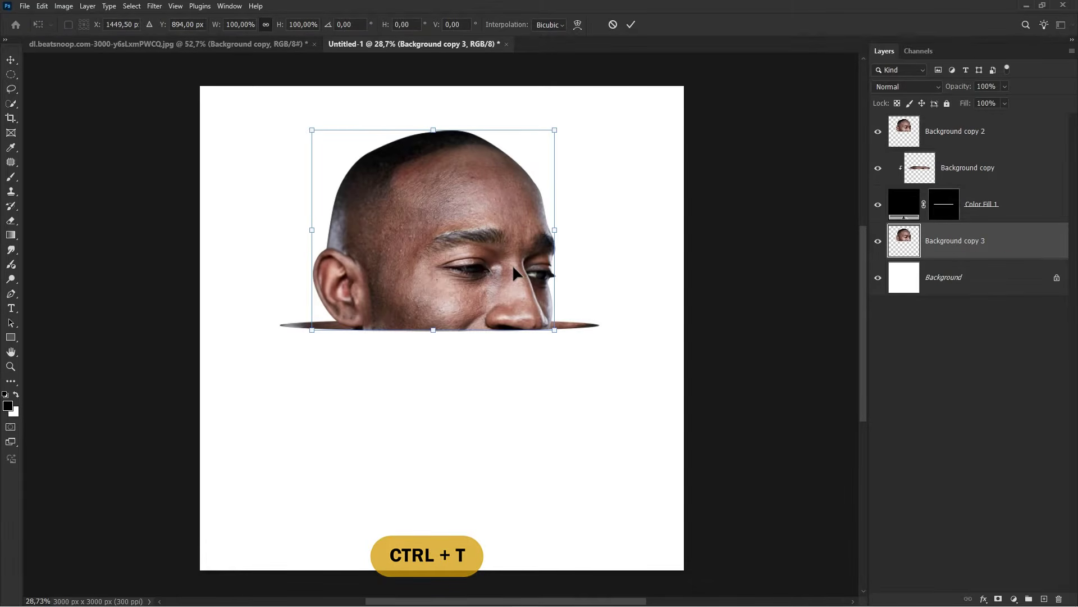
pyautogui.rightClick(514, 268)
pyautogui.click(558, 499)
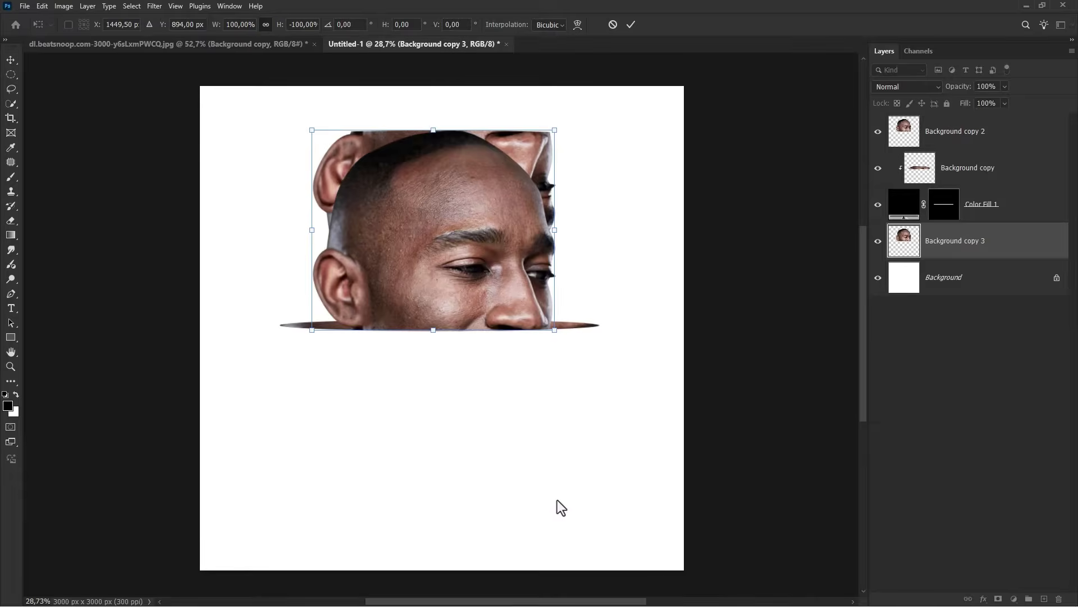
pyautogui.moveTo(468, 175); pyautogui.dragTo(466, 352)
pyautogui.press('Return')
pyautogui.scroll(1, 466, 352)
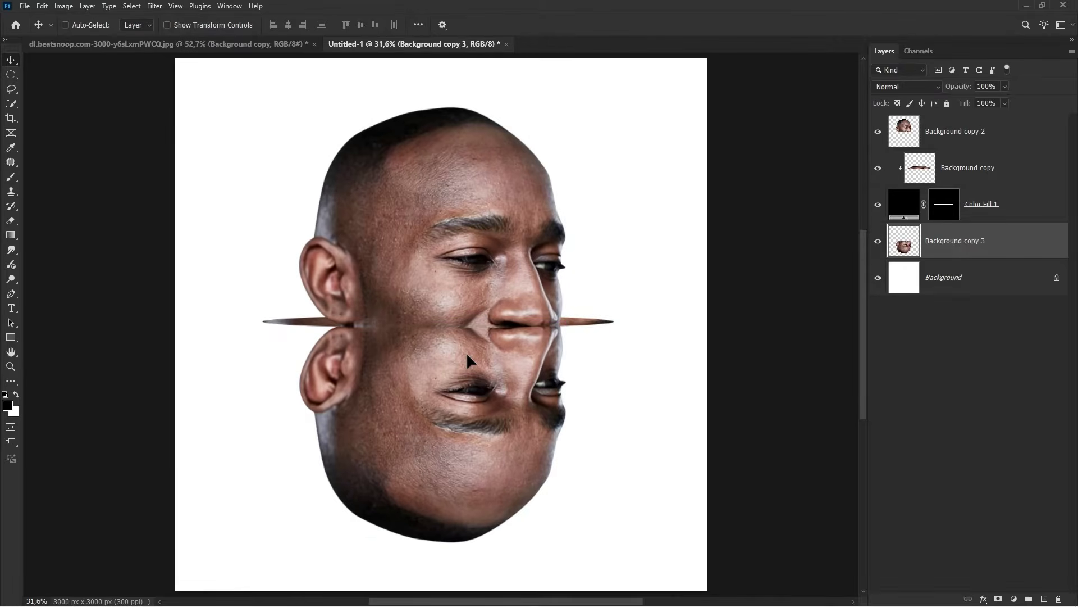
# Step: Set the opacity of the clipped Background copy layer to 75%
pyautogui.click(1021, 210)
pyautogui.click(971, 178)
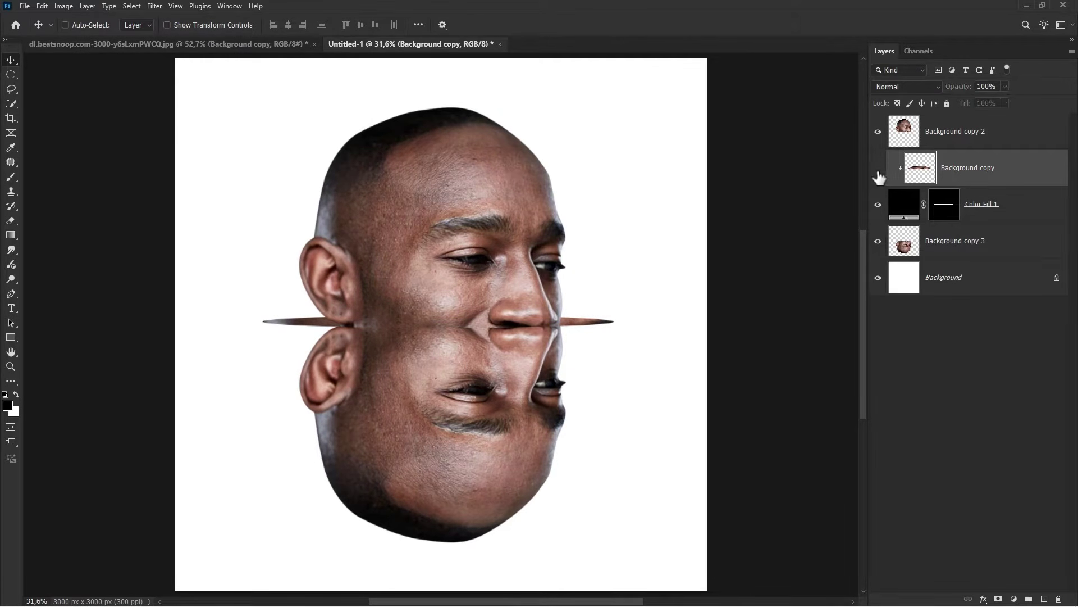
pyautogui.click(991, 102)
pyautogui.click(949, 175)
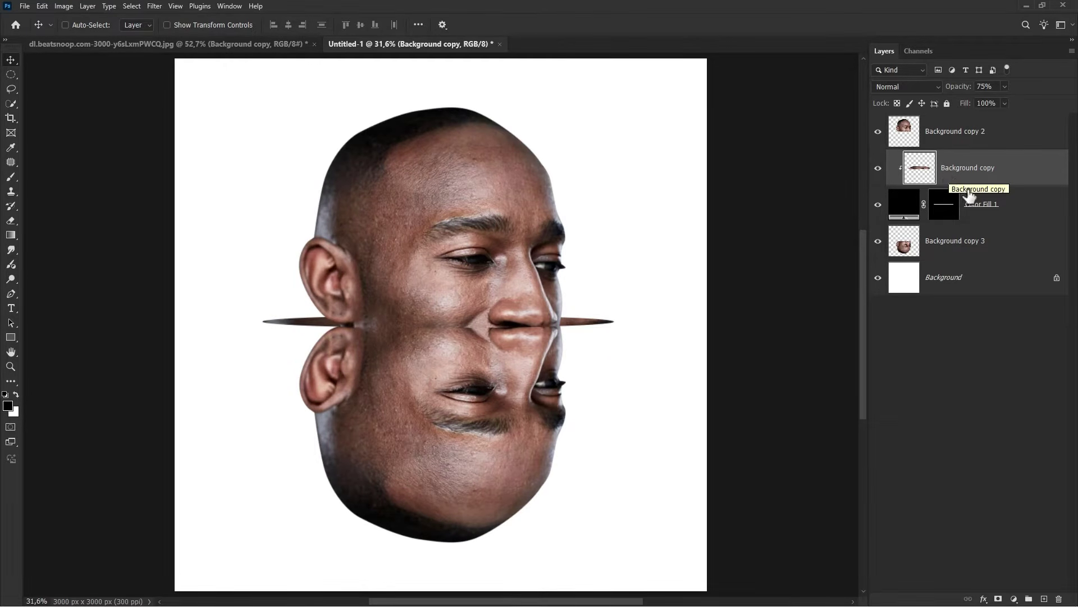
# Step: Convert the Color Fill 1 ellipse to a smart object and apply a Motion Blur with angle 0° and distance 23 pixels
pyautogui.click(987, 207)
pyautogui.click(150, 7)
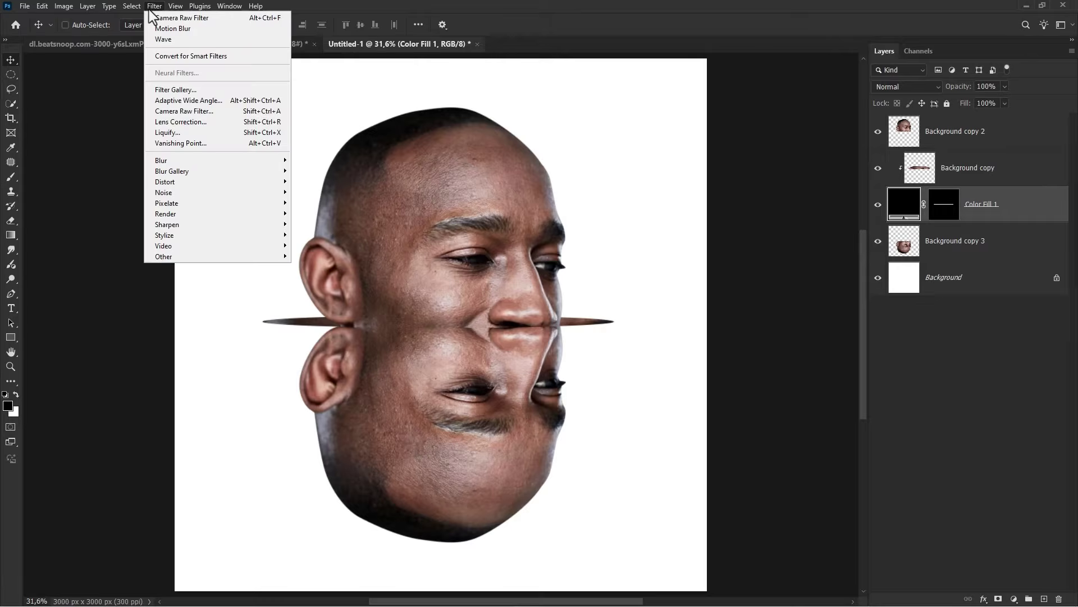
pyautogui.moveTo(212, 162)
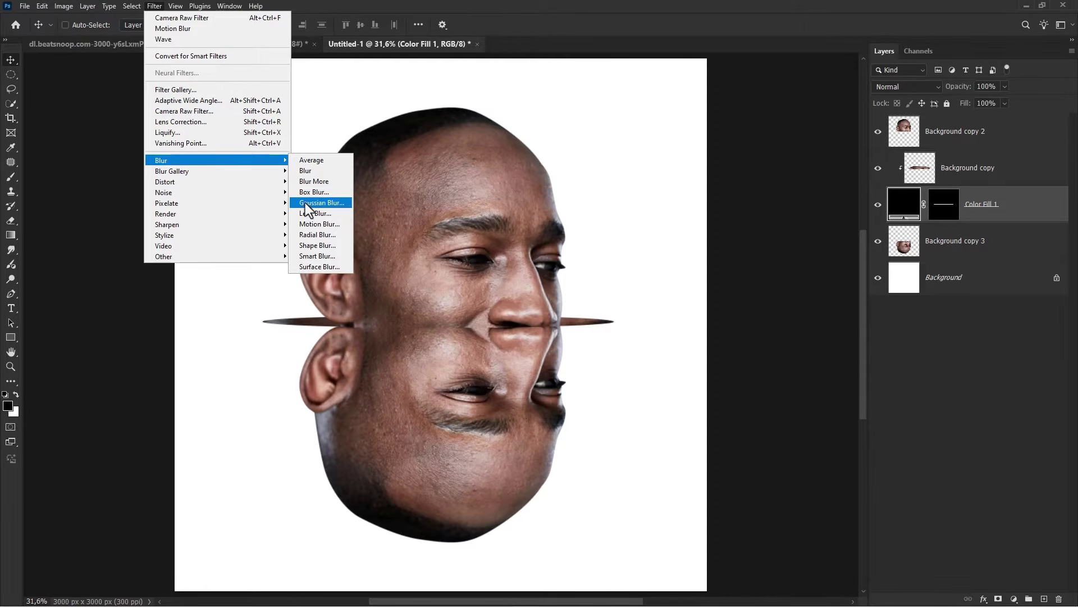
pyautogui.click(324, 224)
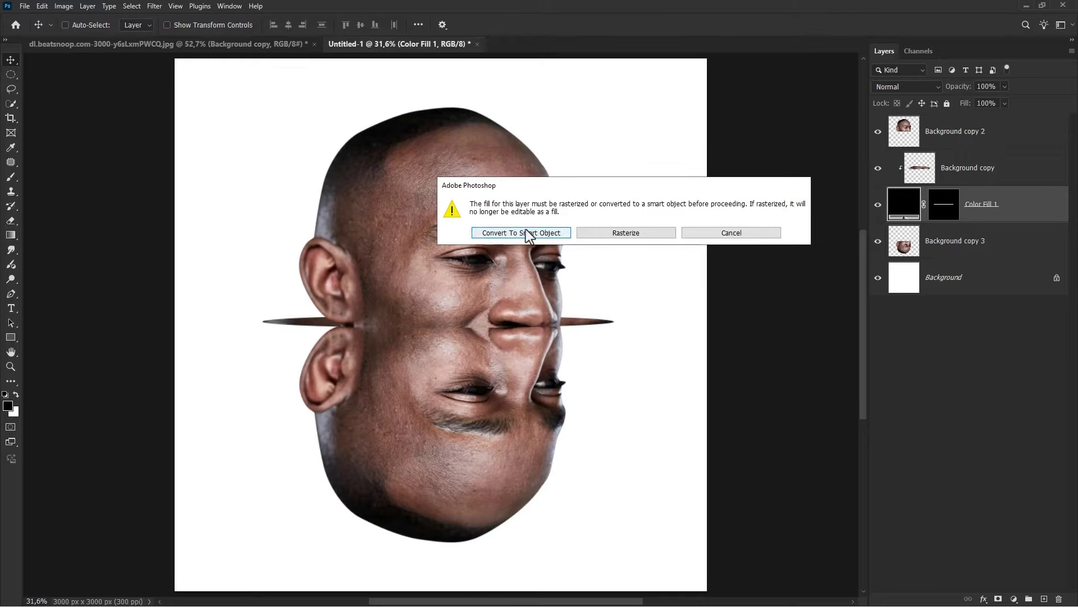
pyautogui.click(550, 232)
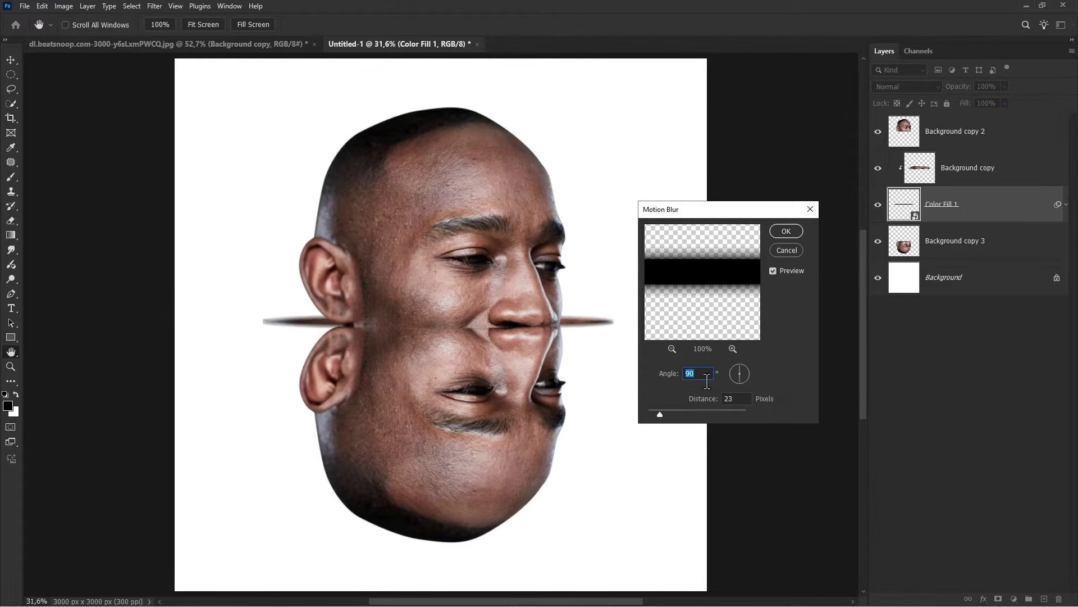
pyautogui.moveTo(746, 371); pyautogui.dragTo(760, 372)
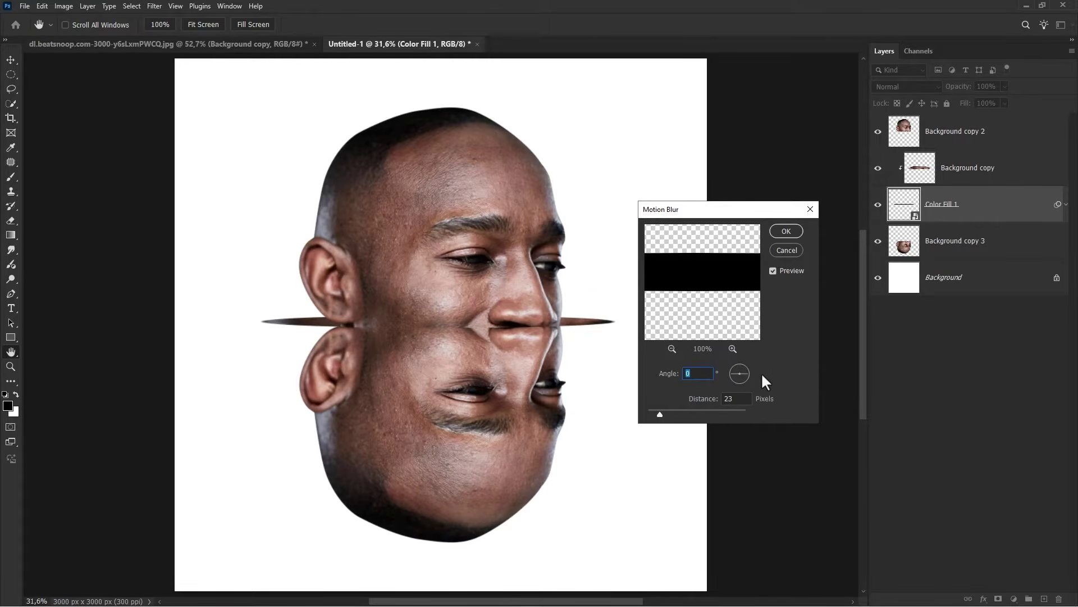
pyautogui.click(739, 399)
pyautogui.click(787, 231)
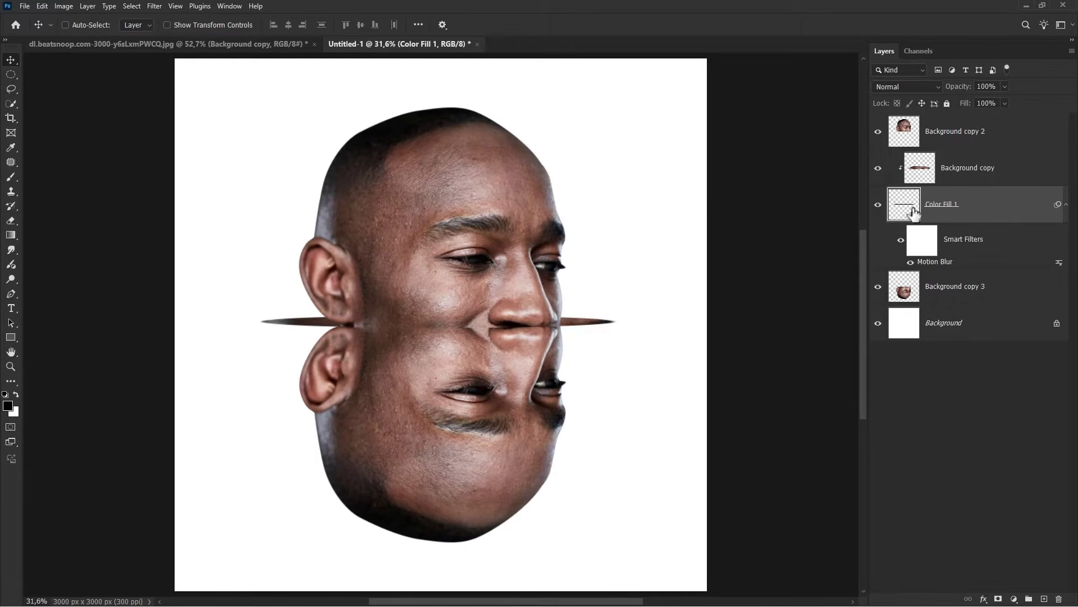
# Step: Add a new empty layer above the Background copy layer and clip it to the ellipse
pyautogui.click(979, 180)
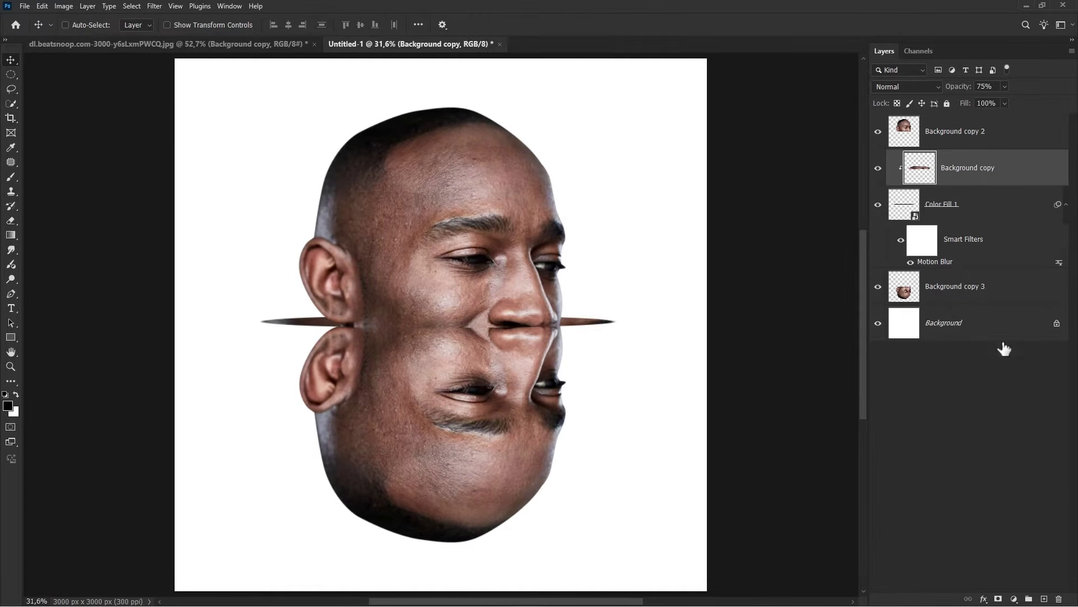
pyautogui.click(1044, 599)
pyautogui.rightClick(936, 166)
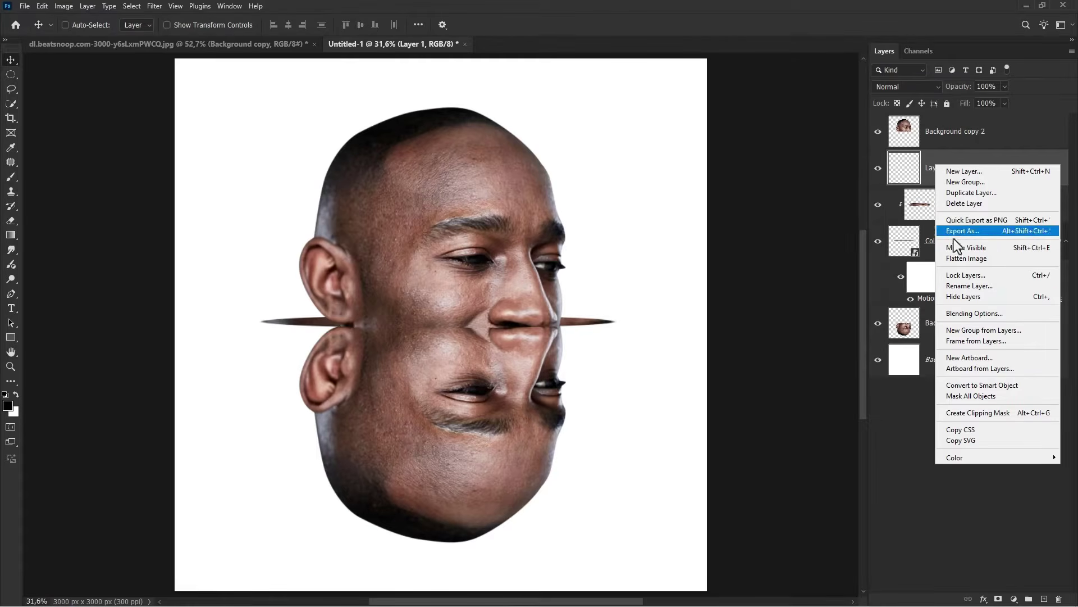
pyautogui.click(970, 412)
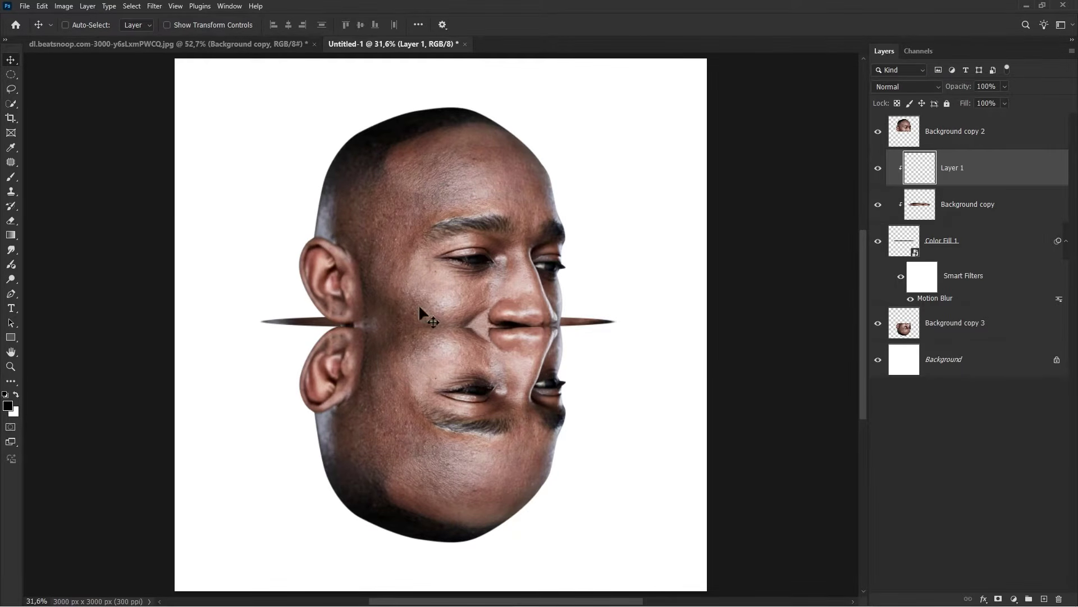
# Step: Paint black shading on Layer 1 over the ellipse on both sides of the head with a soft 130 px brush at 0% hardness
pyautogui.moveTo(11, 178); pyautogui.dragTo(29, 174)
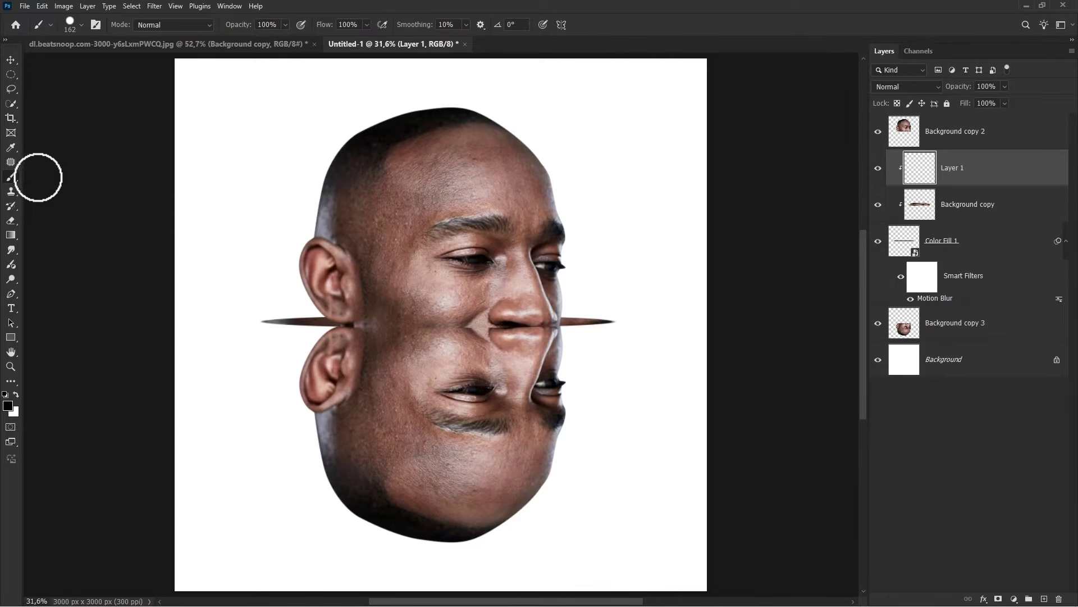
pyautogui.rightClick(223, 203)
pyautogui.click(265, 328)
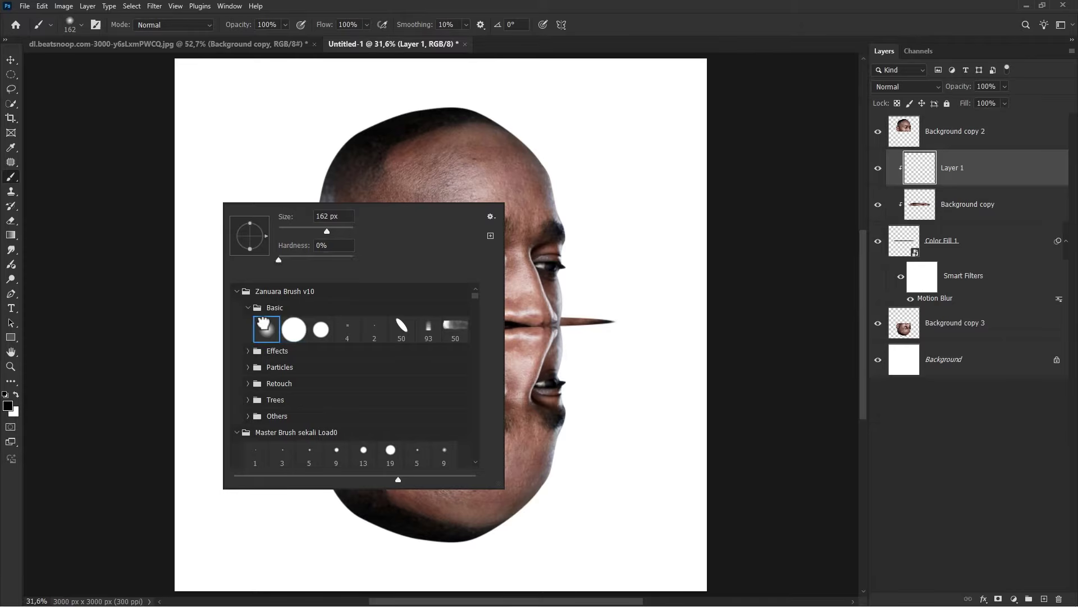
pyautogui.click(376, 7)
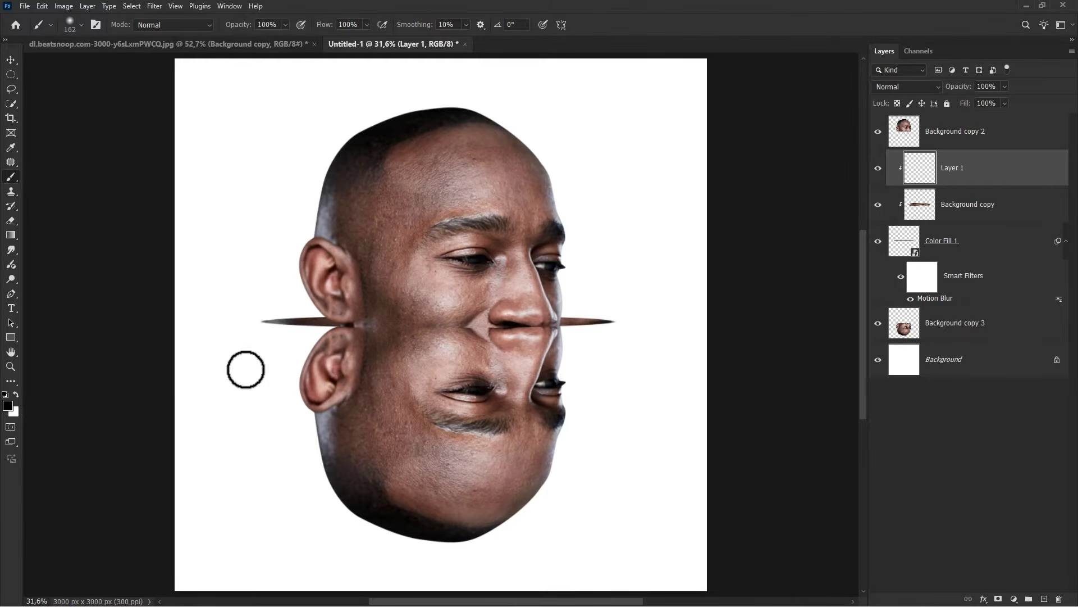
pyautogui.scroll(7, 344, 336)
pyautogui.keyDown('alt'); pyautogui.rightClick(258, 324); pyautogui.keyUp('alt')
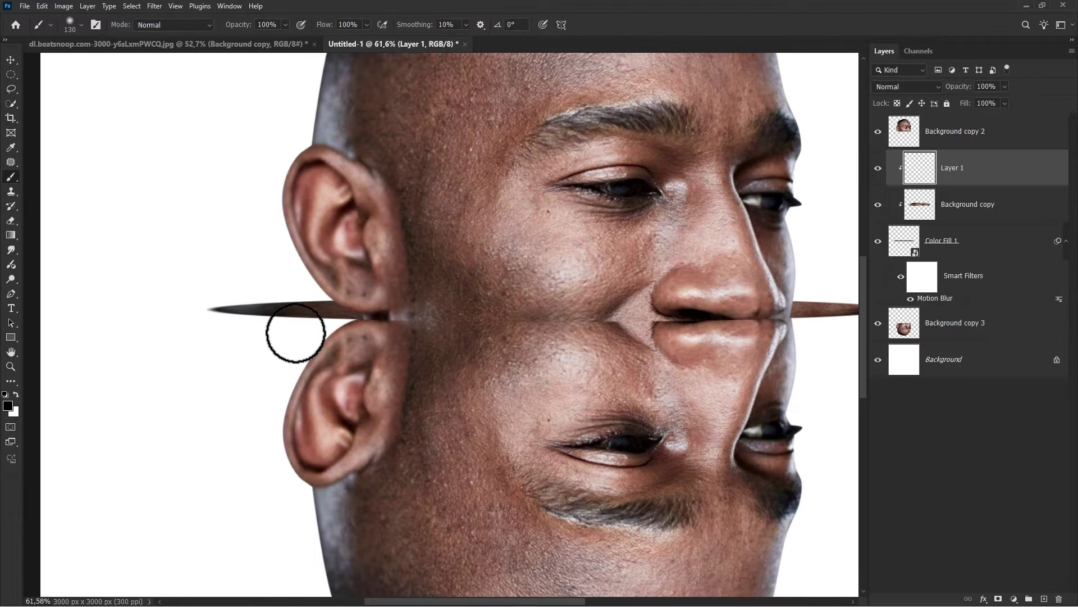
pyautogui.moveTo(343, 335); pyautogui.dragTo(424, 340)
pyautogui.moveTo(789, 346)
pyautogui.mouseDown()
pyautogui.moveTo(540, 358)
pyautogui.moveTo(539, 342)
pyautogui.moveTo(641, 343)
pyautogui.mouseUp()
pyautogui.scroll(-3, 556, 352)
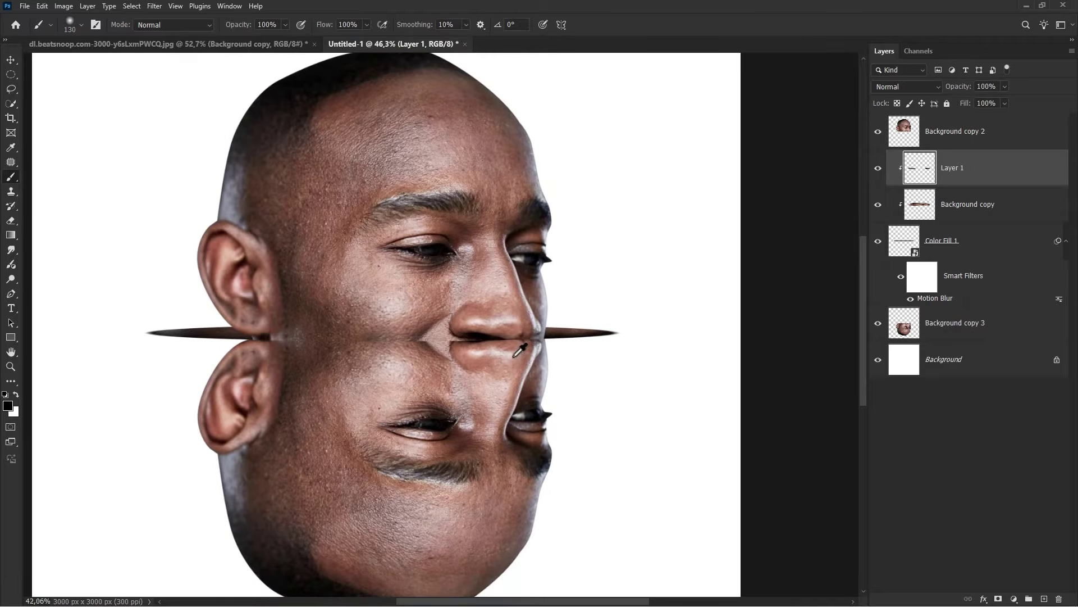
# Step: Add a new empty layer above Background copy 2 and clip it to the upper head
pyautogui.click(970, 126)
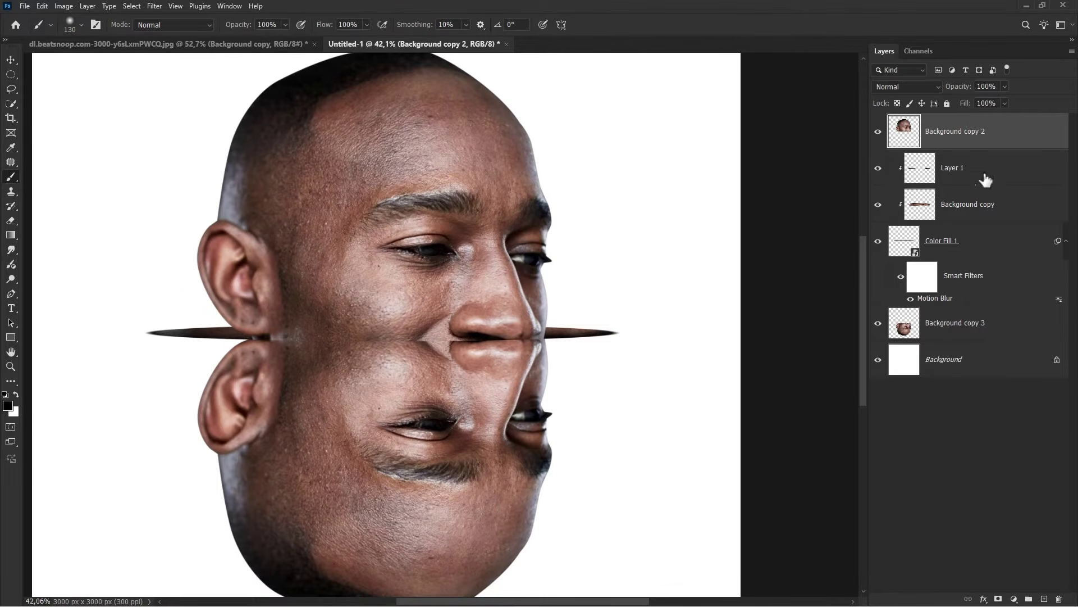
pyautogui.click(1044, 598)
pyautogui.rightClick(953, 140)
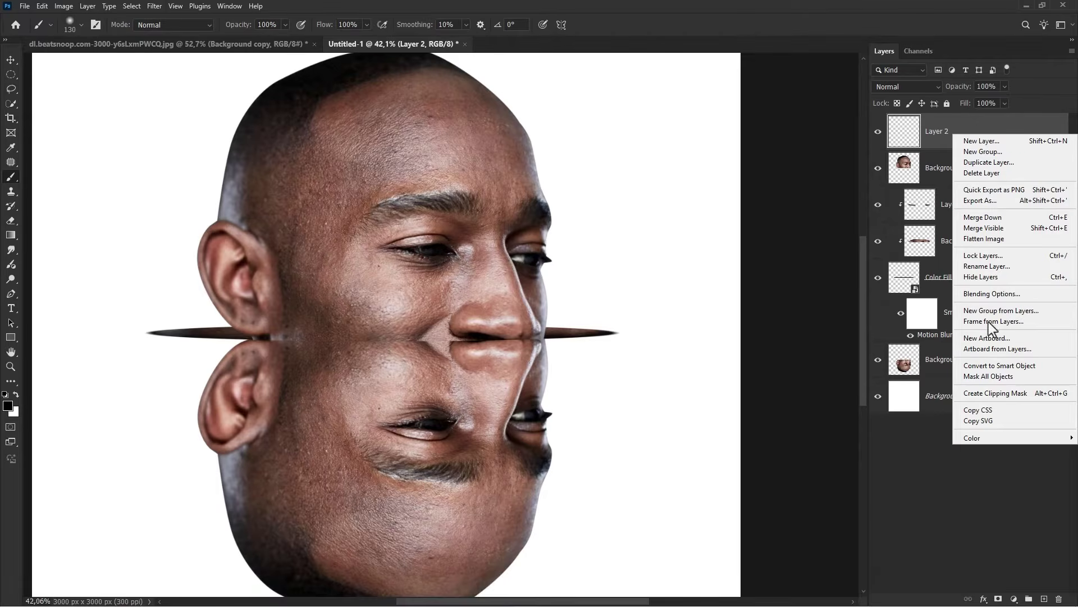
pyautogui.click(989, 391)
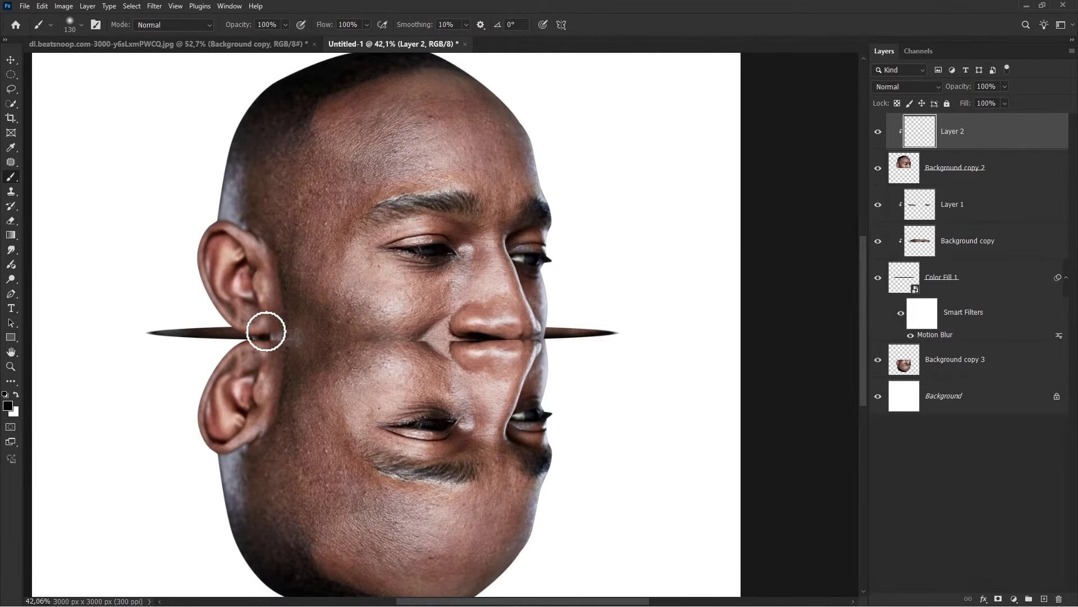
# Step: Paint a soft black shadow on Layer 2 along the lower edge of the upper head, from the ear to the nose
pyautogui.scroll(1, 266, 331)
pyautogui.moveTo(266, 331)
pyautogui.mouseDown()
pyautogui.moveTo(283, 339)
pyautogui.moveTo(270, 349)
pyautogui.moveTo(362, 353)
pyautogui.moveTo(614, 349)
pyautogui.mouseUp()
pyautogui.scroll(-2, 614, 349)
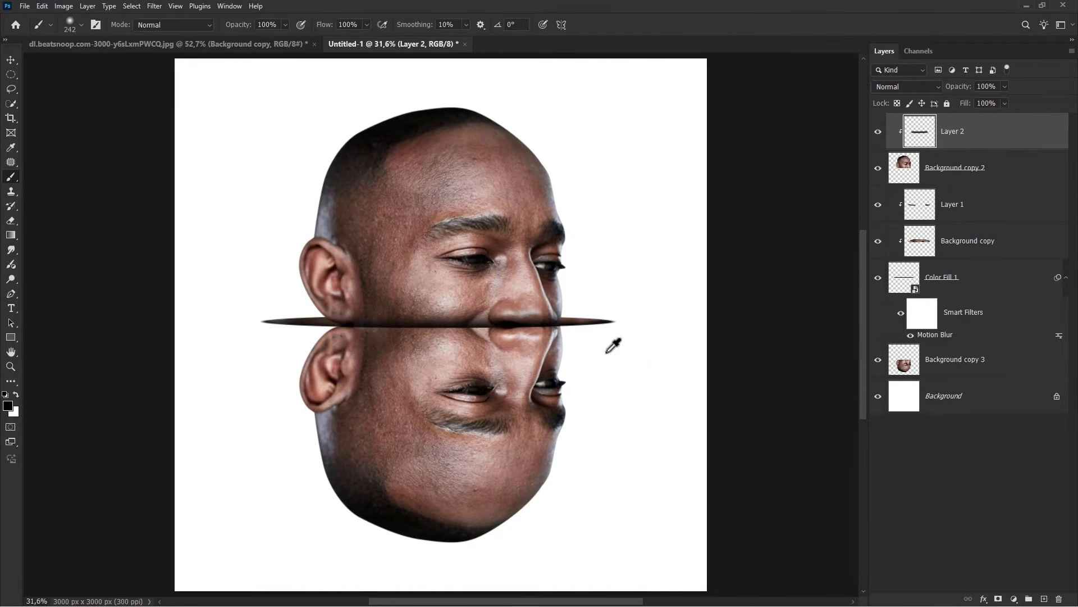
# Step: Reduce the brush flow, brush a softer shadow across the waterline on Layer 2, and compare the result with the layer hidden
pyautogui.click(366, 24)
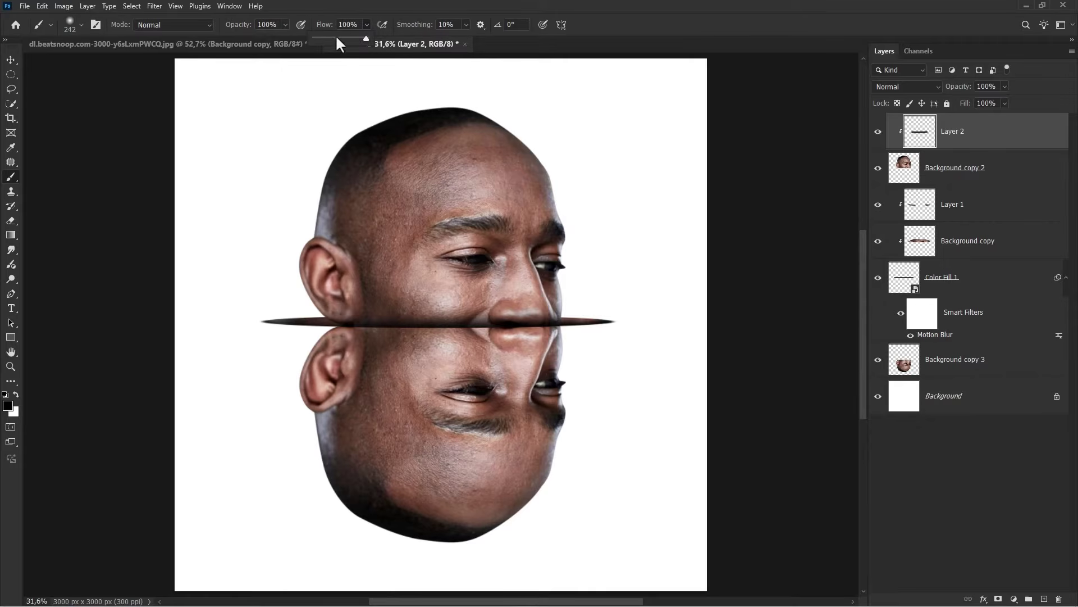
pyautogui.click(319, 40)
pyautogui.moveTo(337, 340)
pyautogui.mouseDown()
pyautogui.moveTo(296, 327)
pyautogui.moveTo(575, 330)
pyautogui.mouseUp()
pyautogui.click(878, 132)
pyautogui.click(878, 131)
pyautogui.press('v')
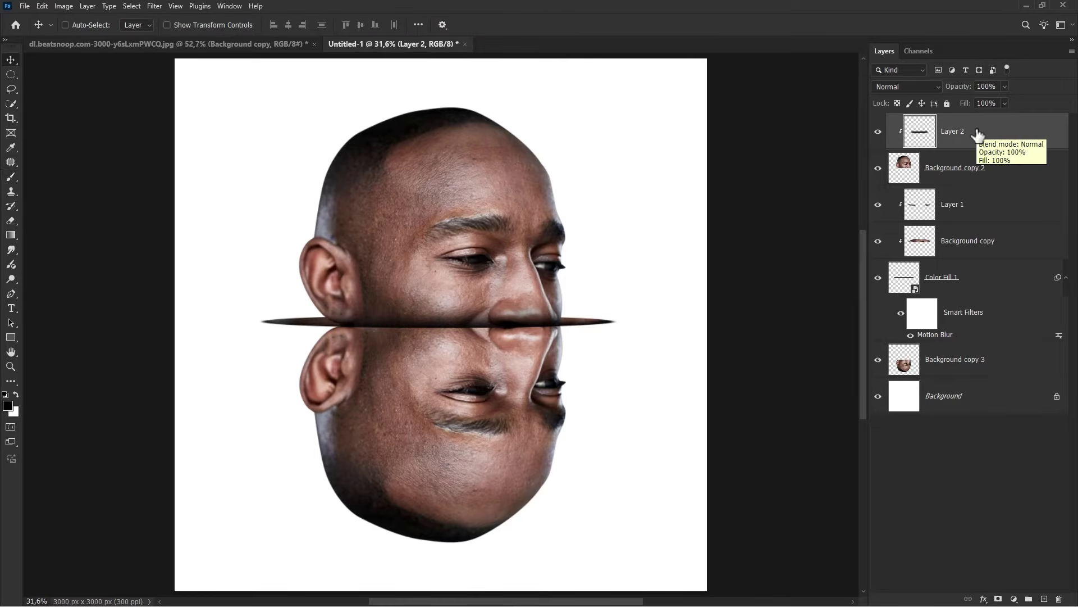
# Step: Convert the mirrored head layer, Background copy 3, to a smart object
pyautogui.click(947, 368)
pyautogui.click(879, 361)
pyautogui.click(878, 360)
pyautogui.rightClick(939, 362)
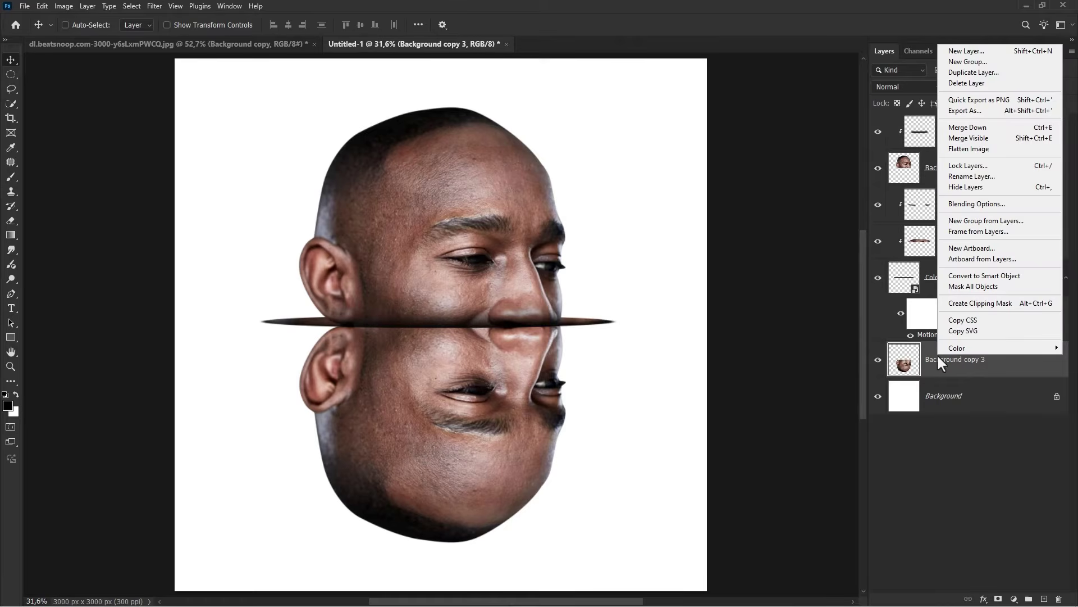
pyautogui.click(979, 276)
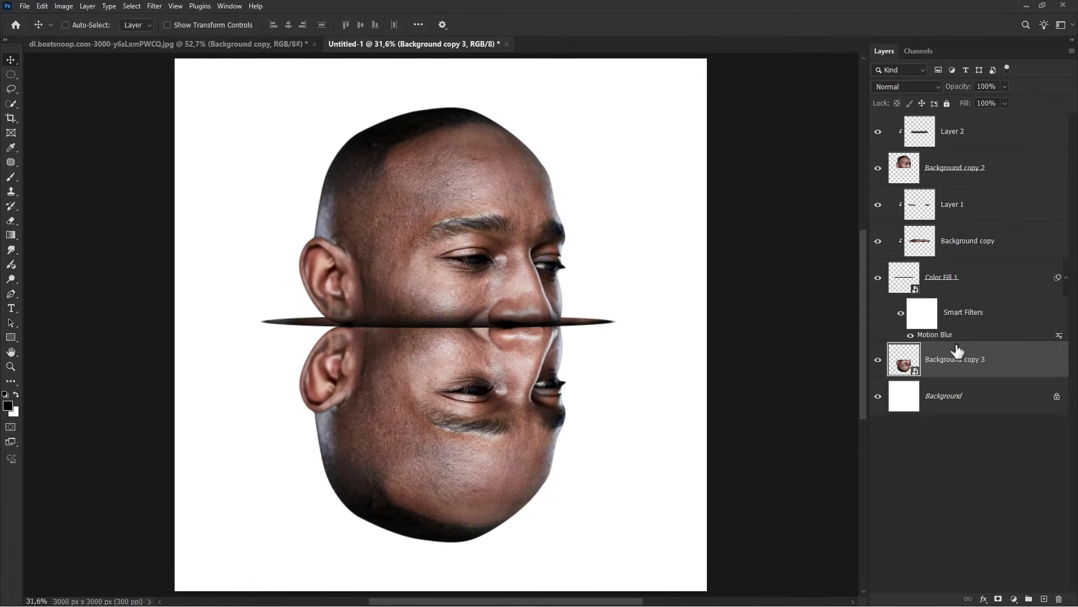
# Step: Apply a Wave filter to the reflection with 452 generators, maximum wavelength 44, amplitude 13 to 21, and scale 100% horizontal, 1% vertical
pyautogui.click(155, 8)
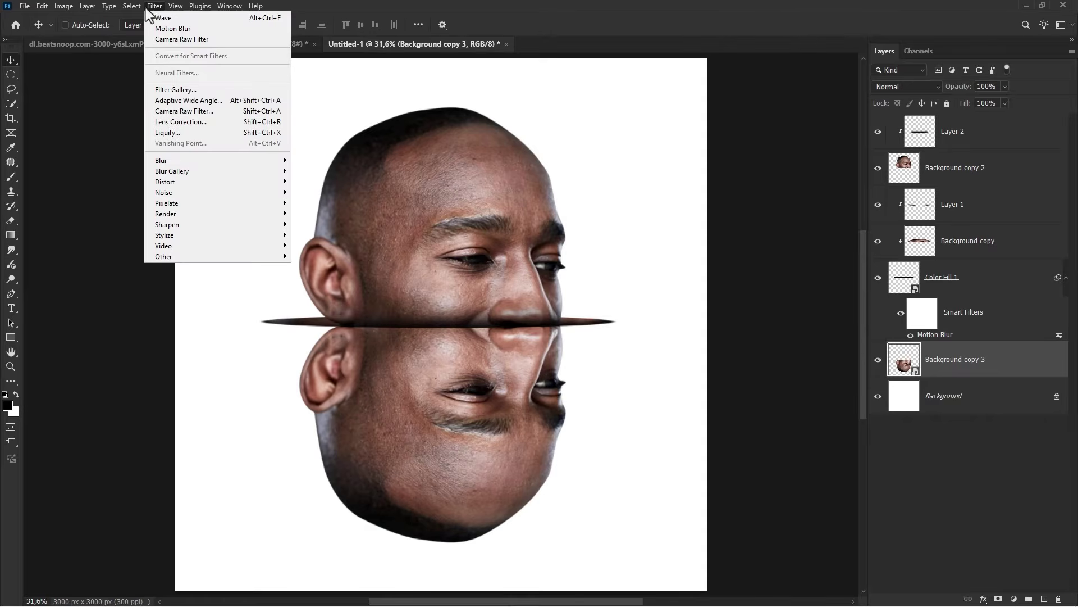
pyautogui.moveTo(224, 181)
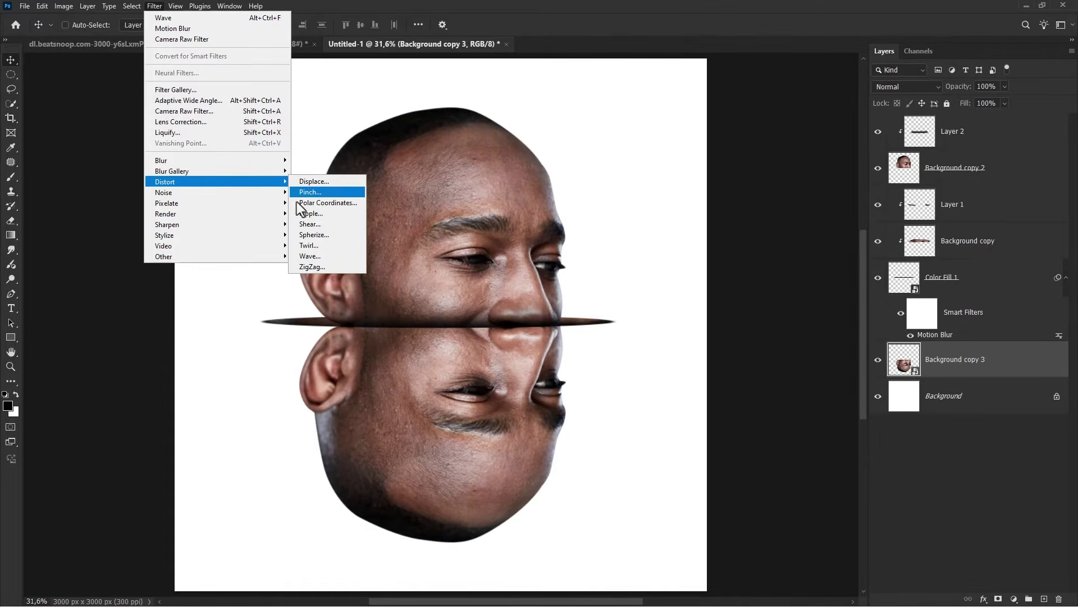
pyautogui.click(329, 258)
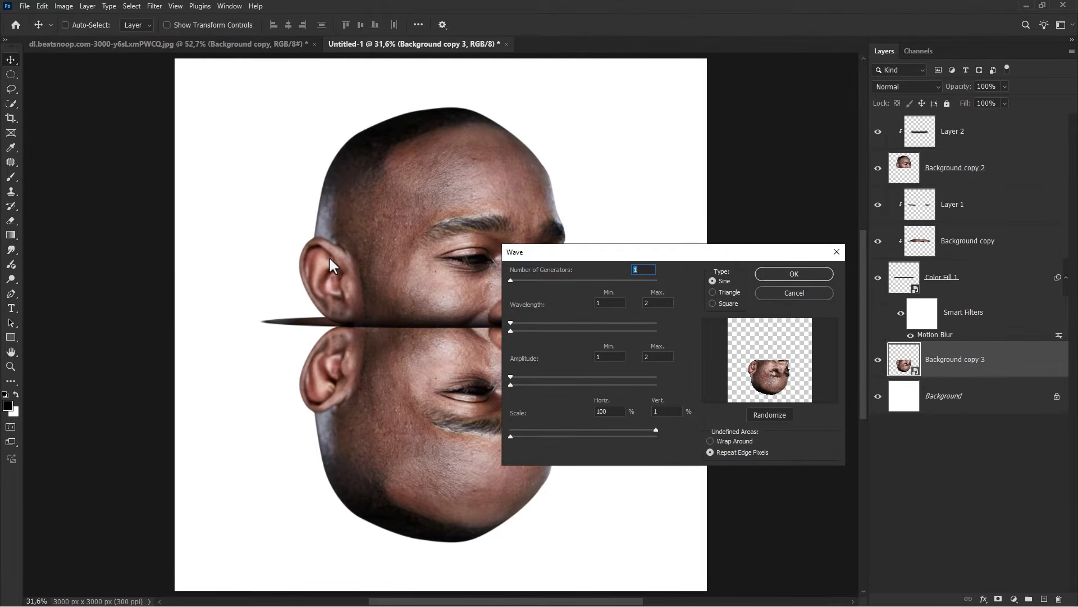
pyautogui.moveTo(511, 331); pyautogui.dragTo(518, 332)
pyautogui.moveTo(510, 280); pyautogui.dragTo(578, 286)
pyautogui.moveTo(511, 375); pyautogui.dragTo(514, 387)
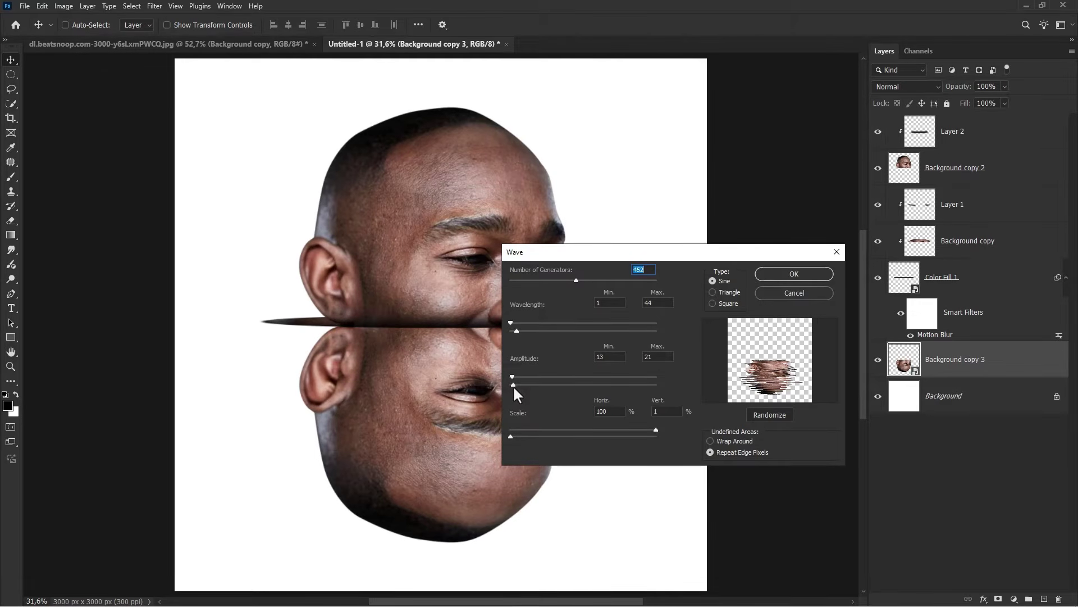
pyautogui.click(782, 274)
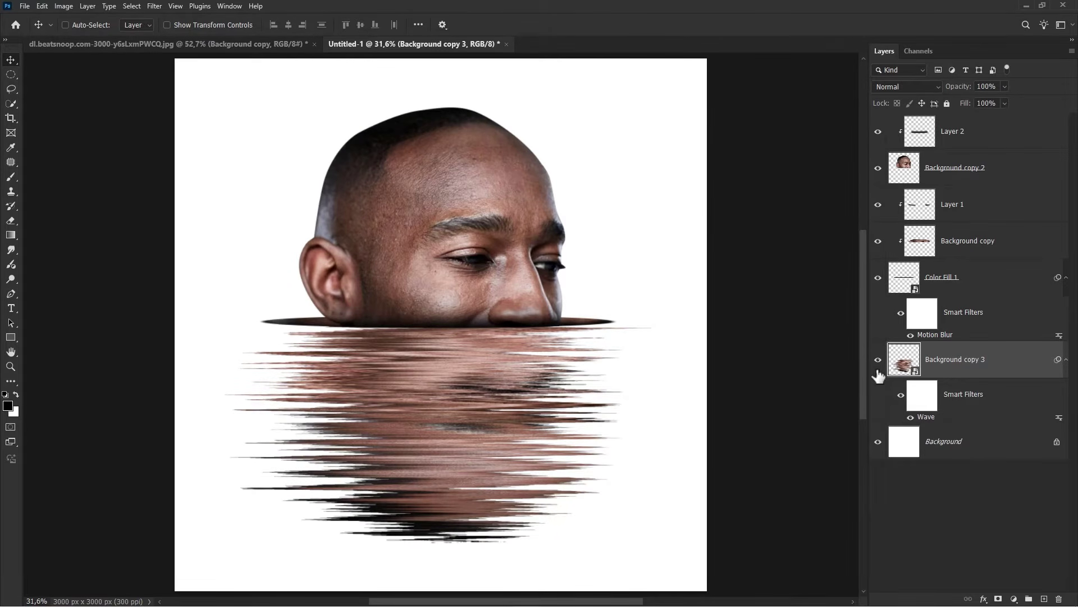
pyautogui.click(901, 394)
pyautogui.click(901, 395)
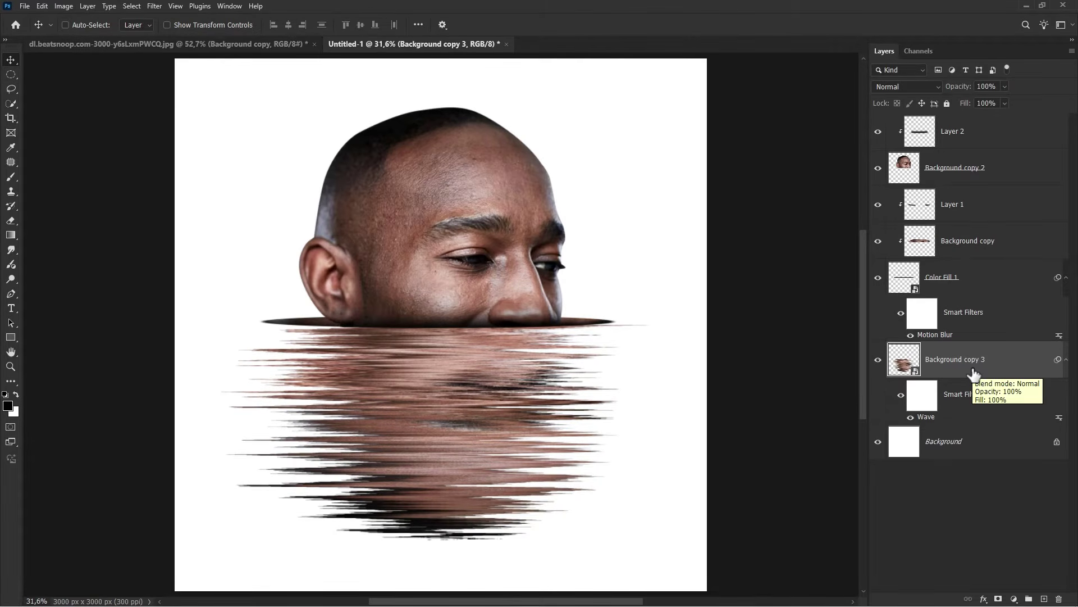
# Step: Group all layers from Layer 2 down to Background copy 3 and check the group by toggling its visibility
pyautogui.click(994, 141)
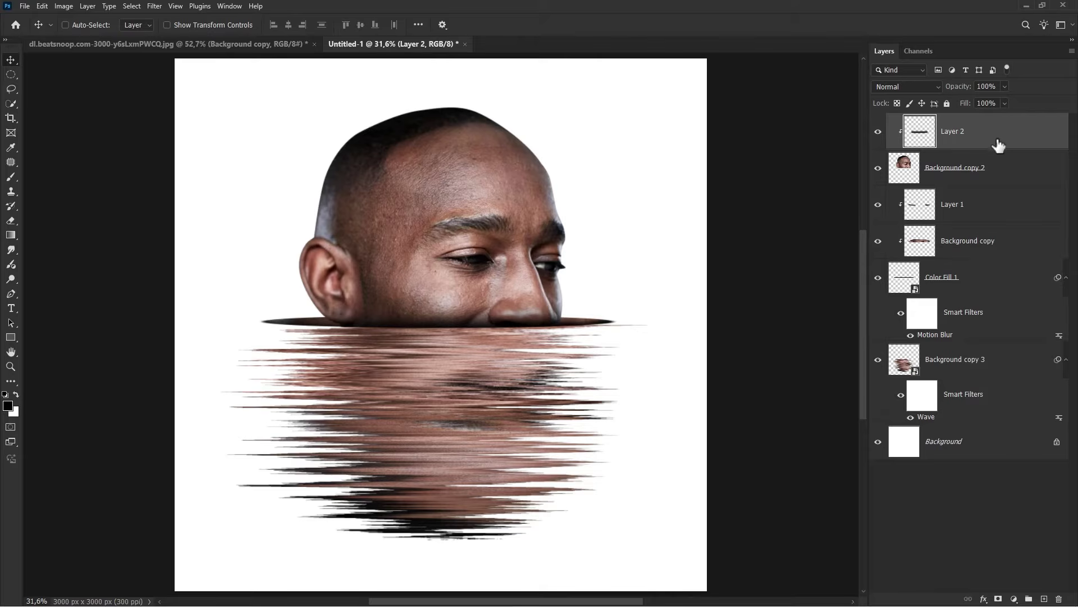
pyautogui.keyDown('shift'); pyautogui.click(974, 364); pyautogui.keyUp('shift')
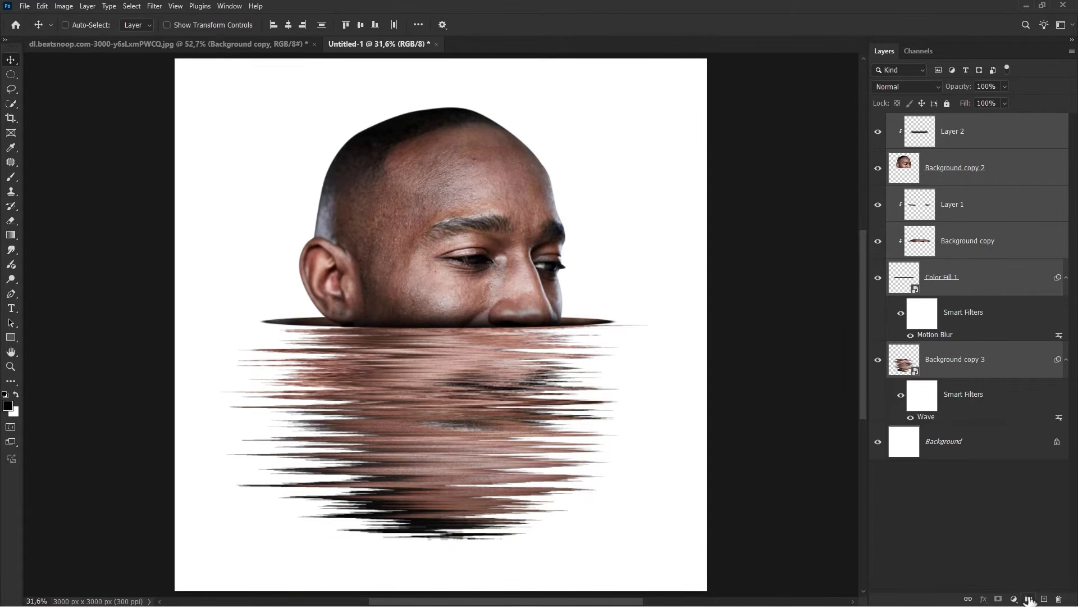
pyautogui.click(1029, 599)
pyautogui.click(879, 122)
pyautogui.click(878, 121)
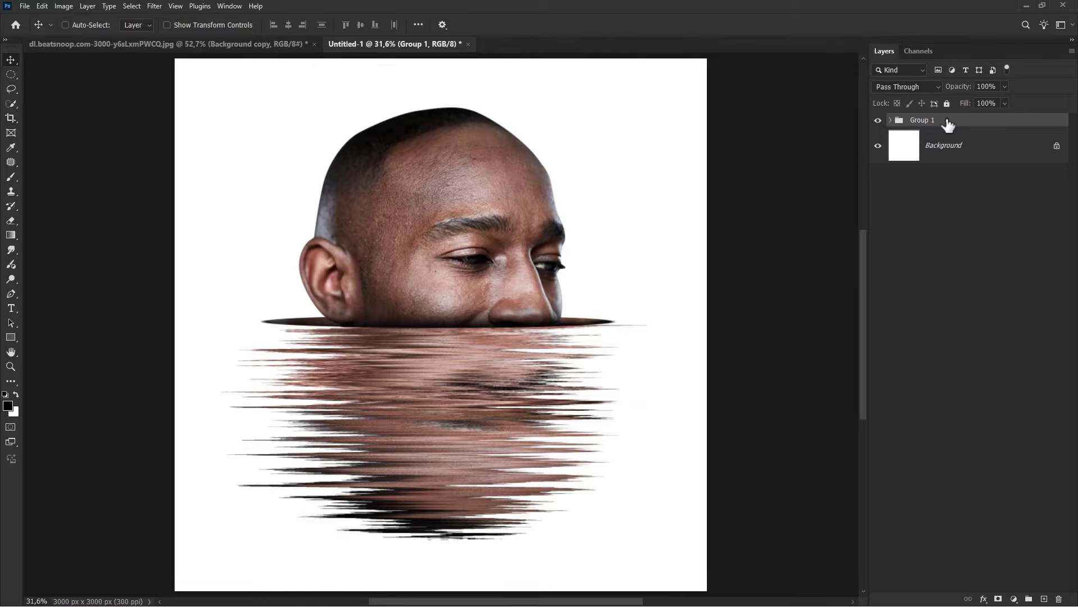
# Step: Add a black-to-white Gradient Map adjustment above the group and clip it to Group 1
pyautogui.click(1014, 598)
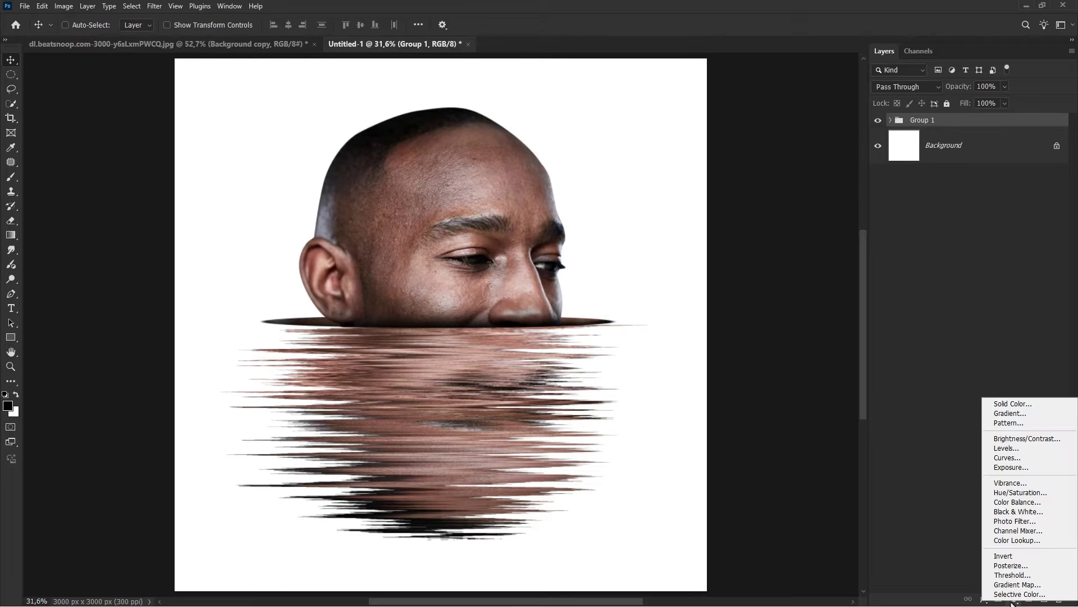
pyautogui.click(1011, 584)
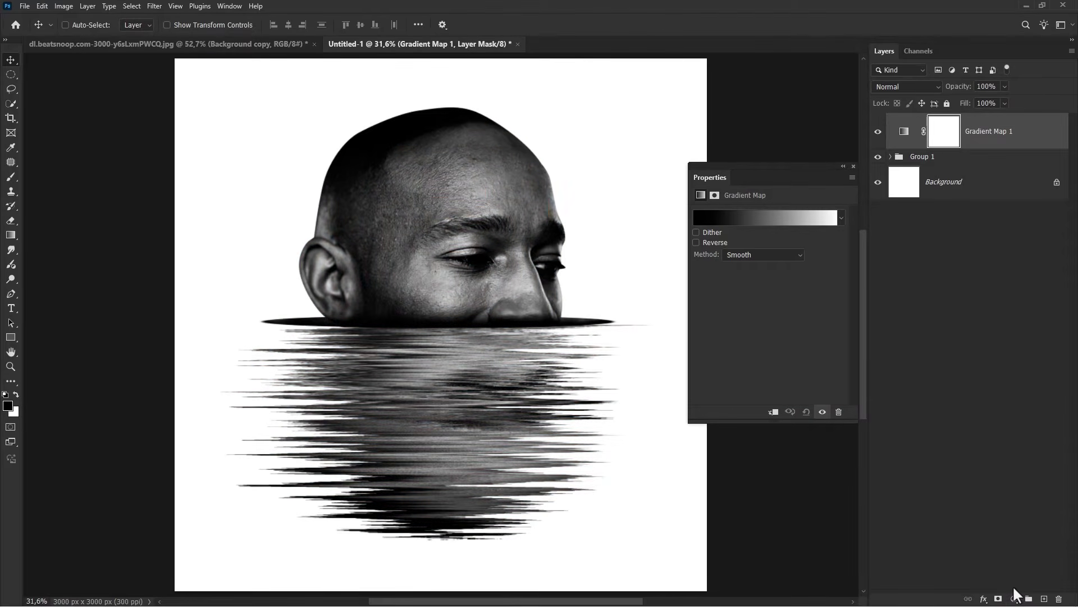
pyautogui.click(774, 412)
pyautogui.click(841, 218)
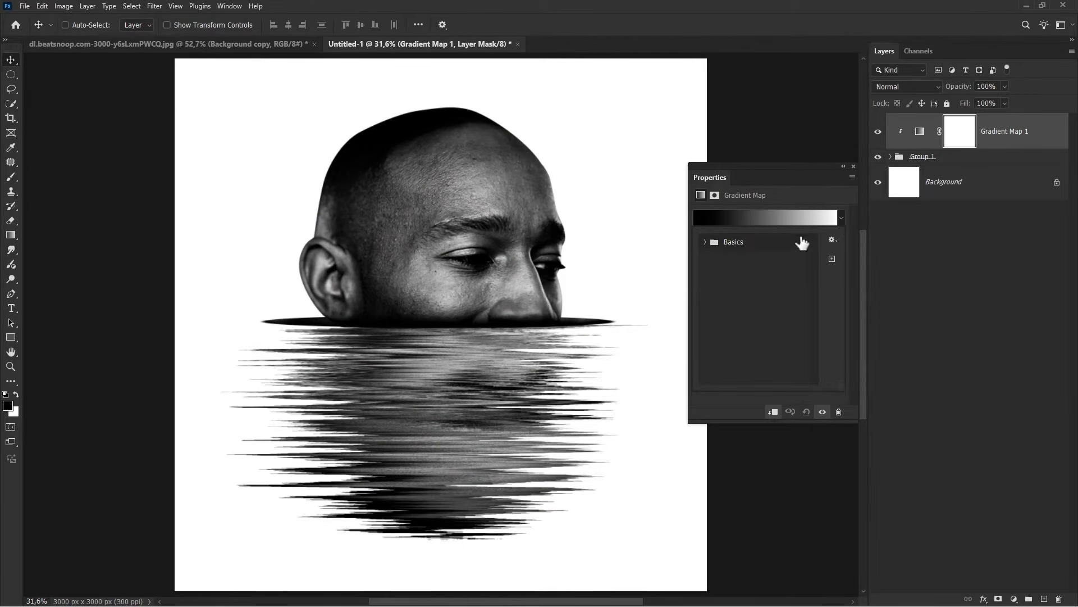
pyautogui.click(794, 190)
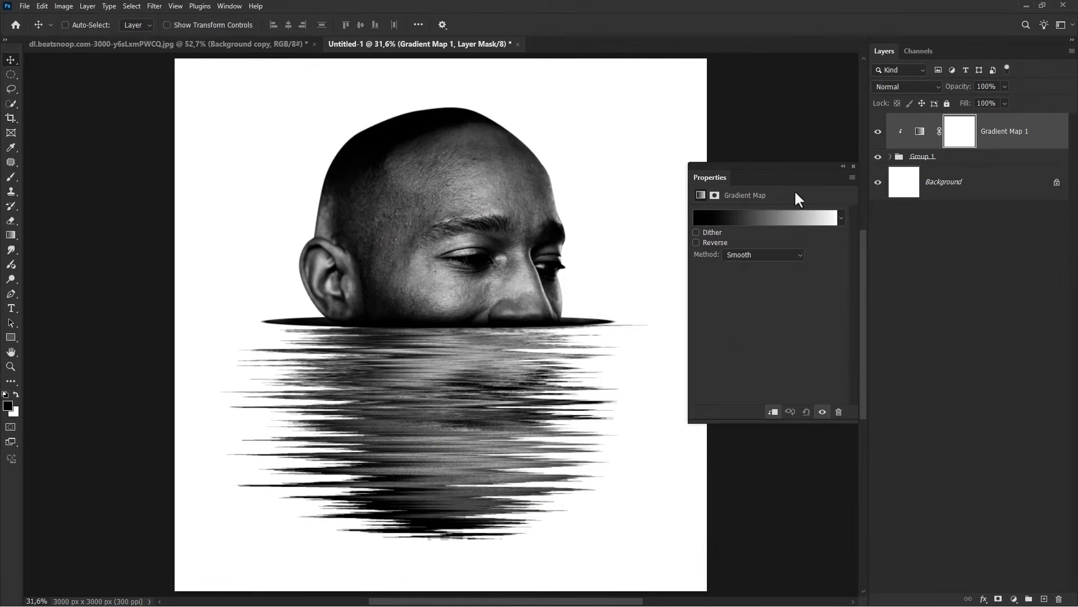
# Step: Show the gradient presets and load the Legacy Gradients set
pyautogui.click(225, 6)
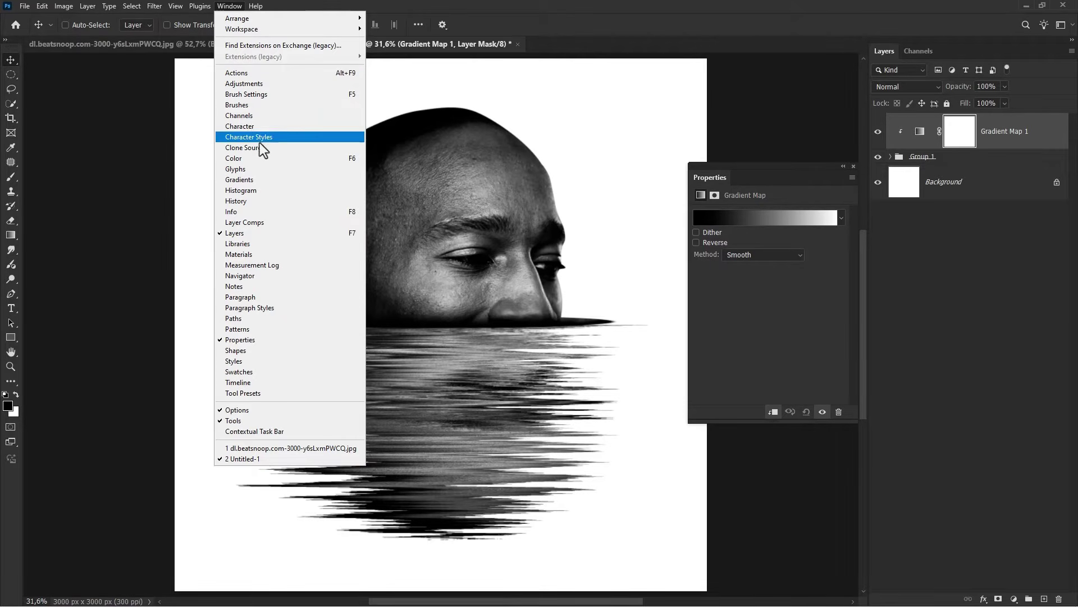
pyautogui.click(239, 180)
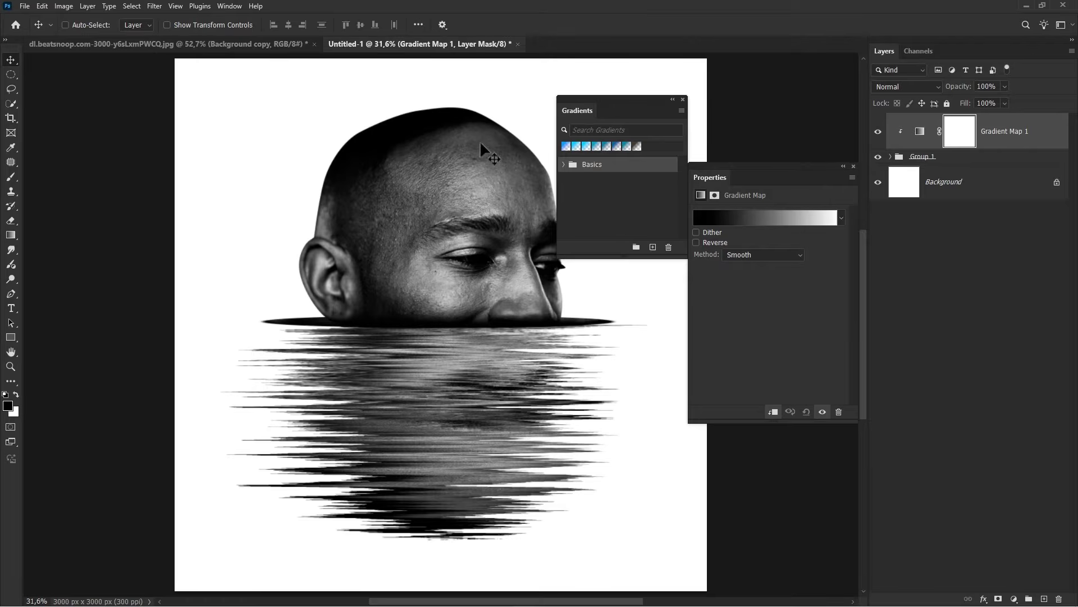
pyautogui.moveTo(615, 113); pyautogui.dragTo(589, 104)
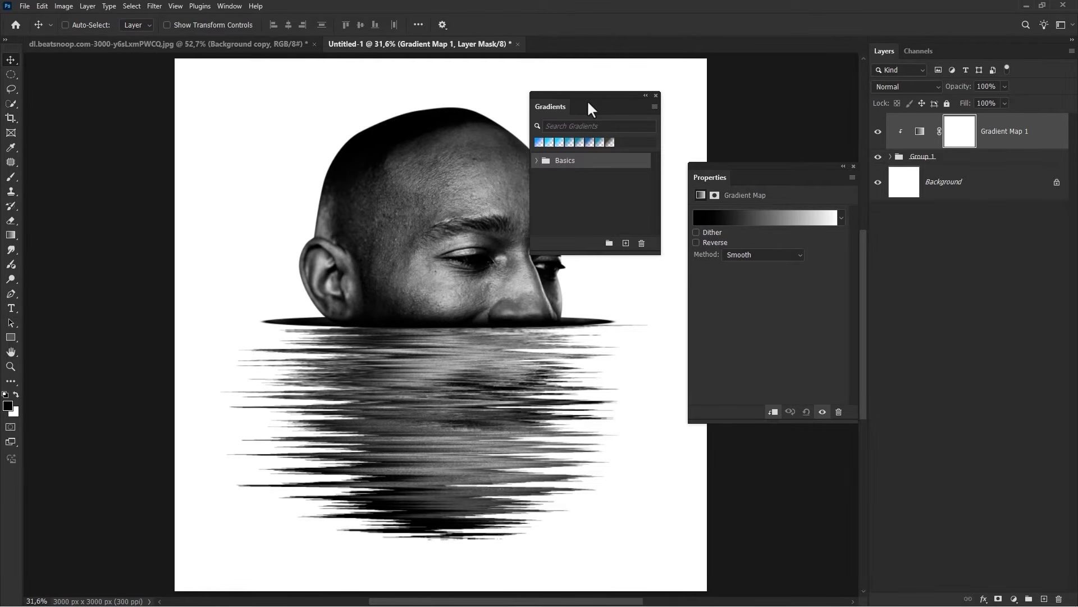
pyautogui.click(655, 107)
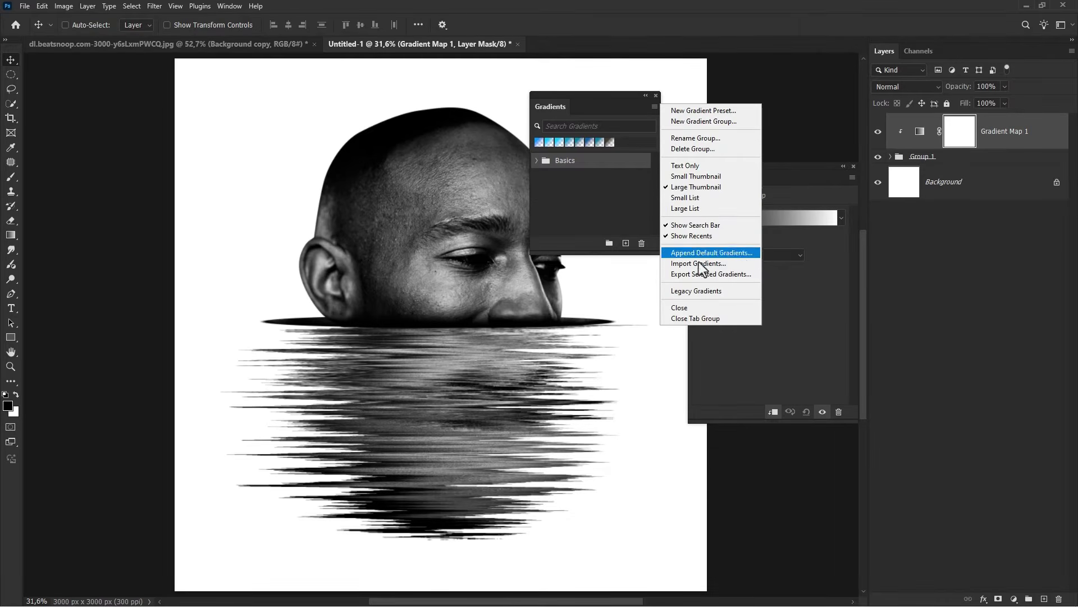
pyautogui.click(700, 291)
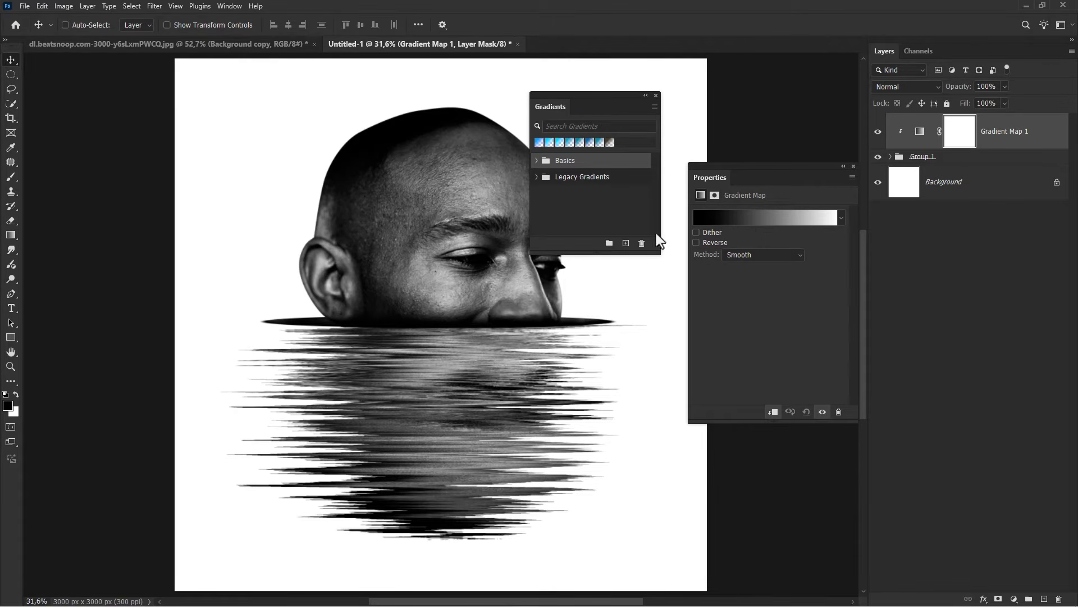
pyautogui.click(582, 177)
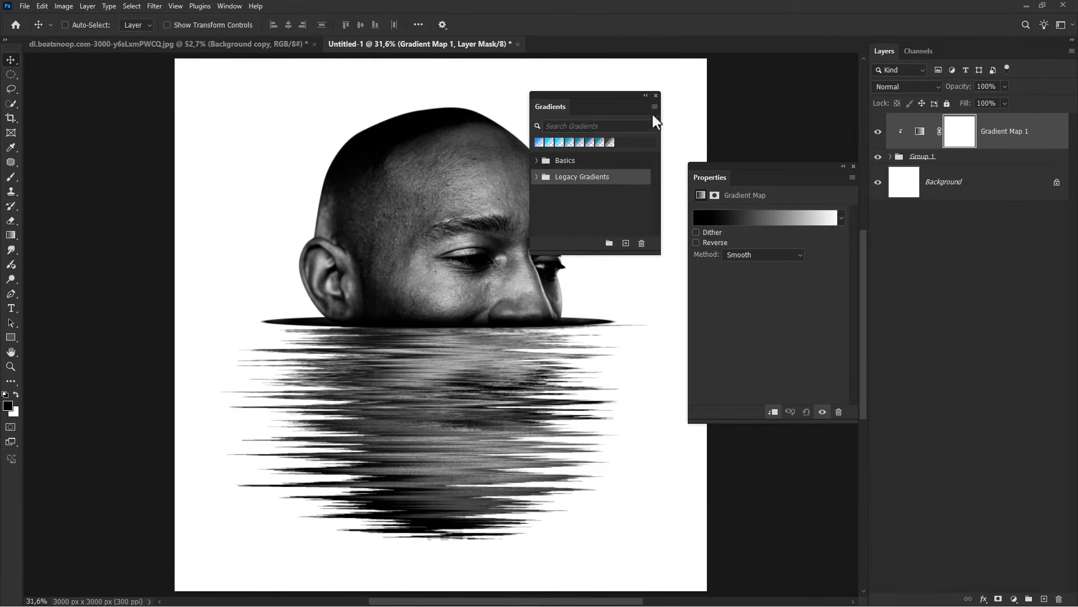
# Step: Apply the silver-grey gradient from the legacy Metals set to Gradient Map 1 and check it by toggling the layer's visibility
pyautogui.click(841, 218)
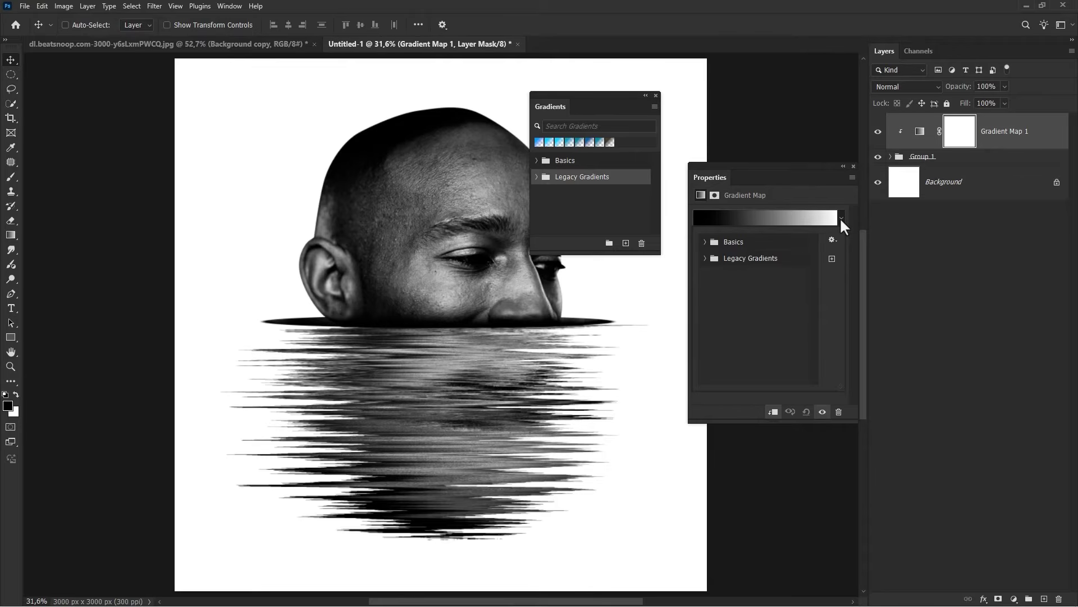
pyautogui.click(707, 260)
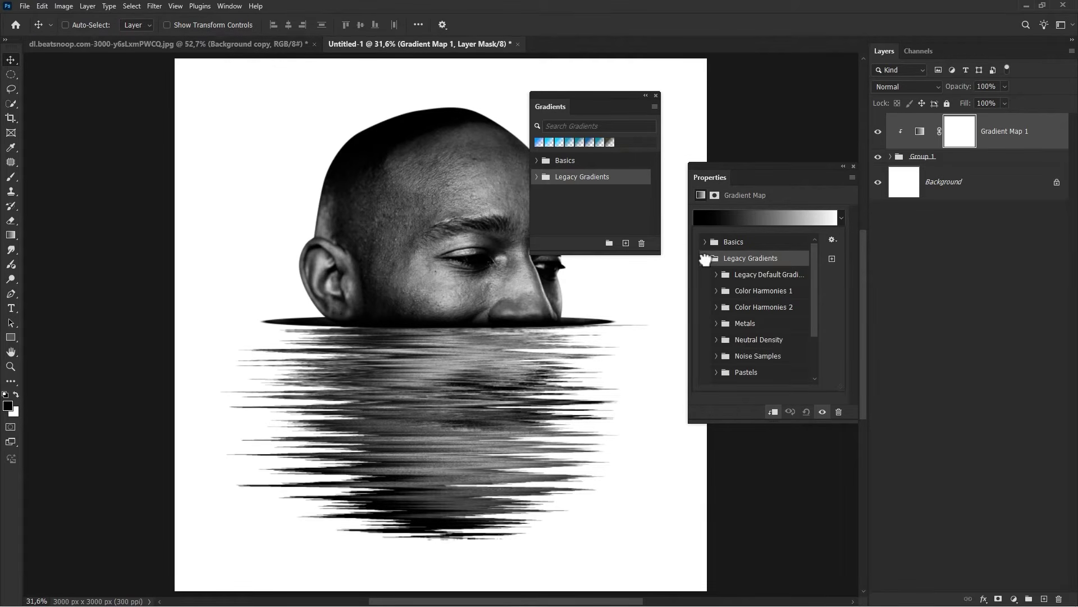
pyautogui.moveTo(814, 303); pyautogui.dragTo(816, 343)
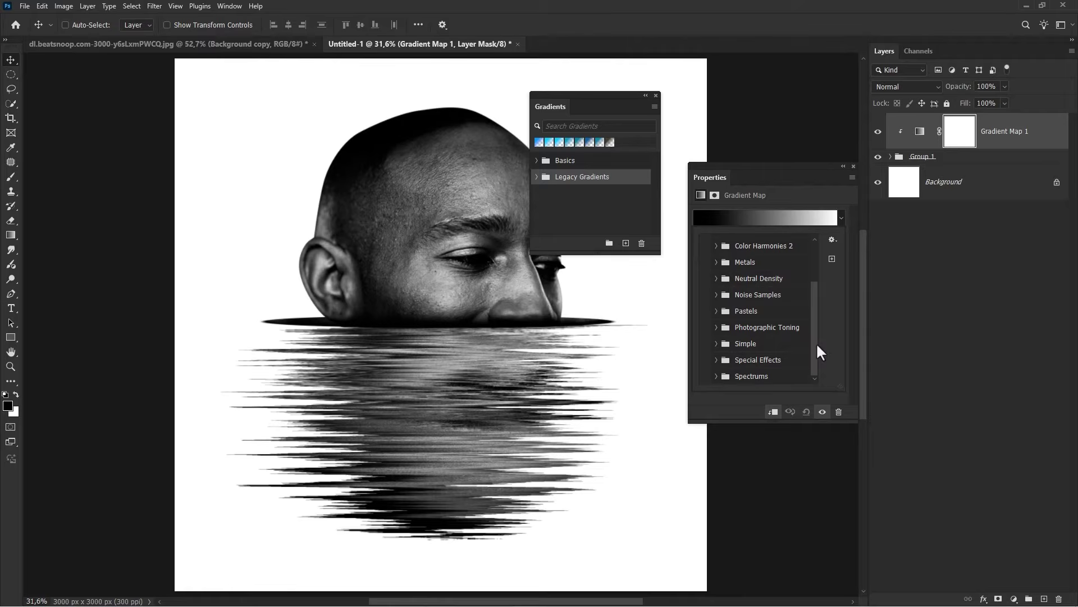
pyautogui.click(717, 262)
pyautogui.click(766, 280)
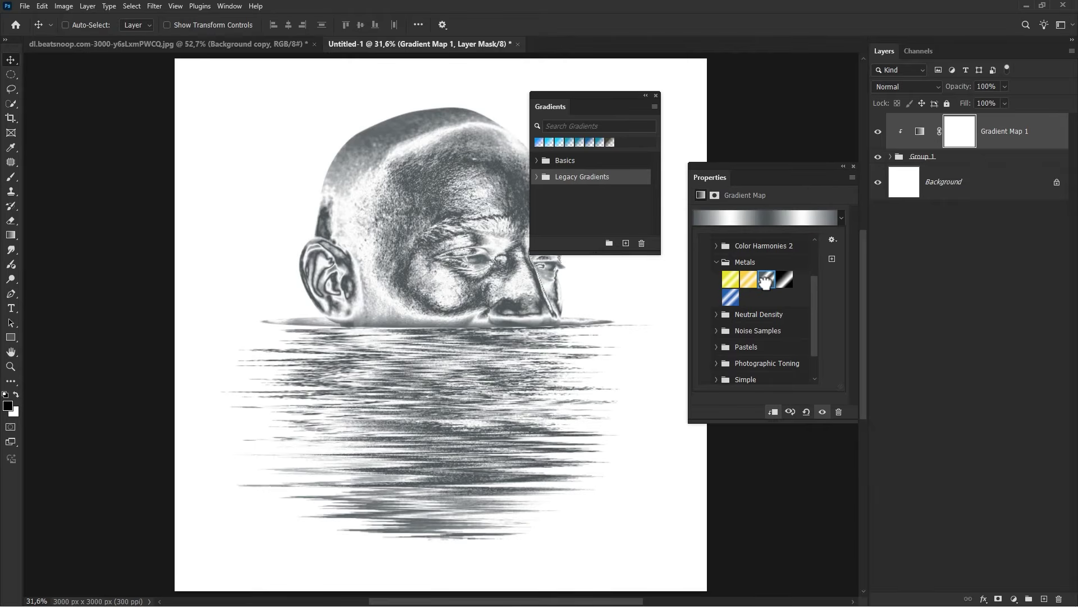
pyautogui.click(655, 96)
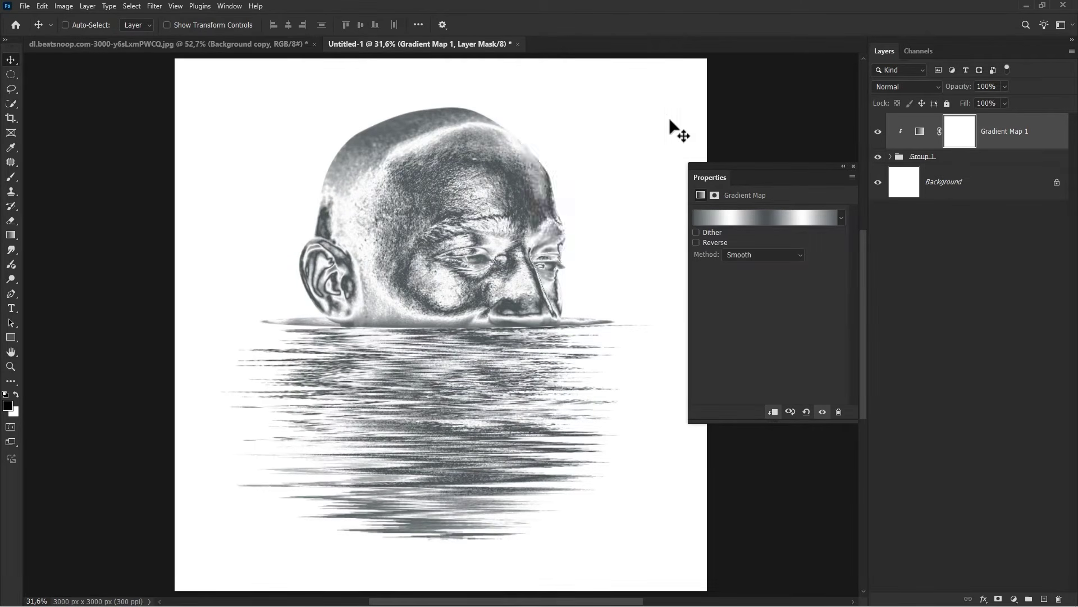
pyautogui.click(853, 166)
pyautogui.click(878, 131)
pyautogui.click(878, 131)
# Step: In Gradient Map 1's Blend If settings, split the underlying layer's shadow range to 0 / 255
pyautogui.click(1010, 138)
pyautogui.rightClick(1010, 138)
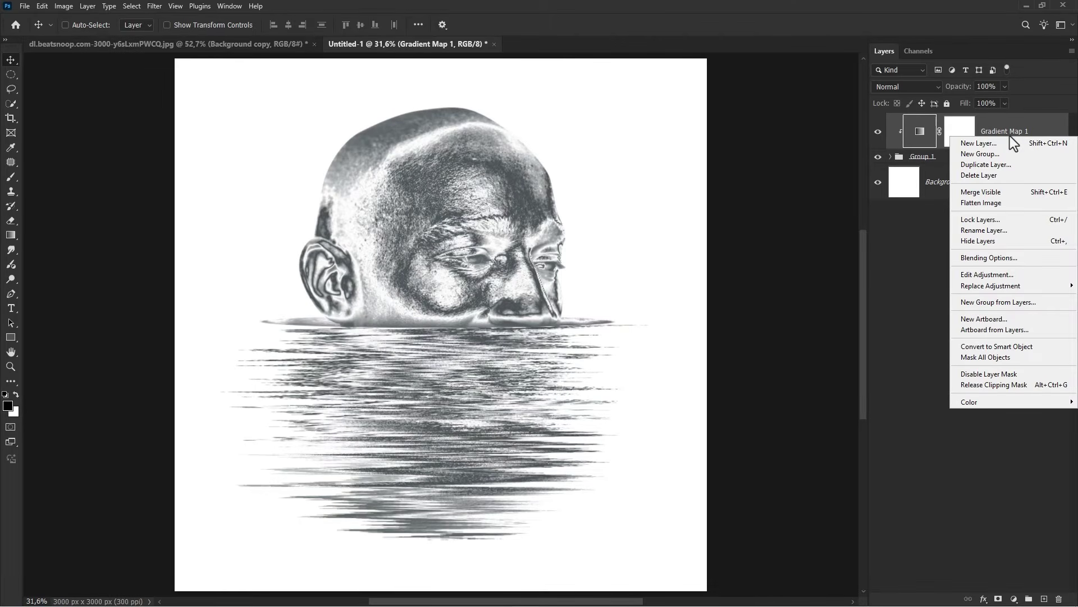
pyautogui.click(996, 256)
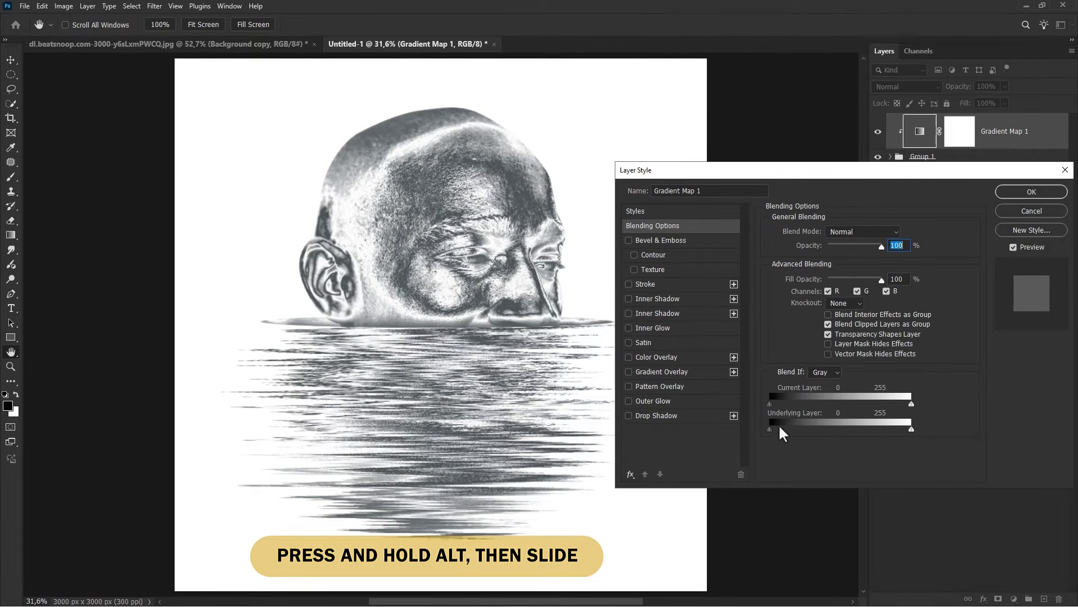
pyautogui.moveTo(771, 430); pyautogui.dragTo(911, 428)
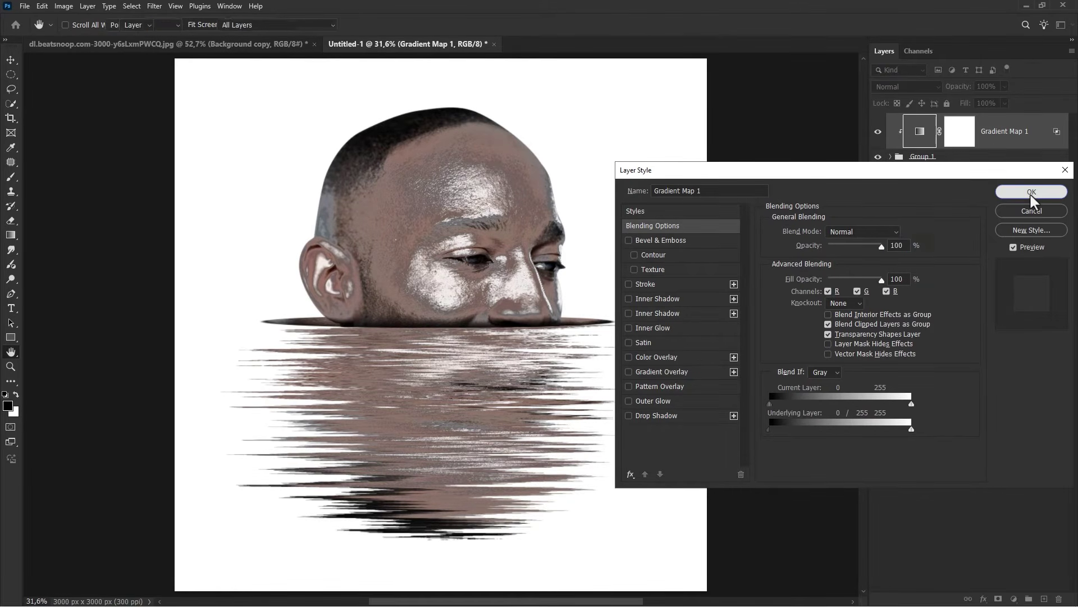
pyautogui.click(1031, 191)
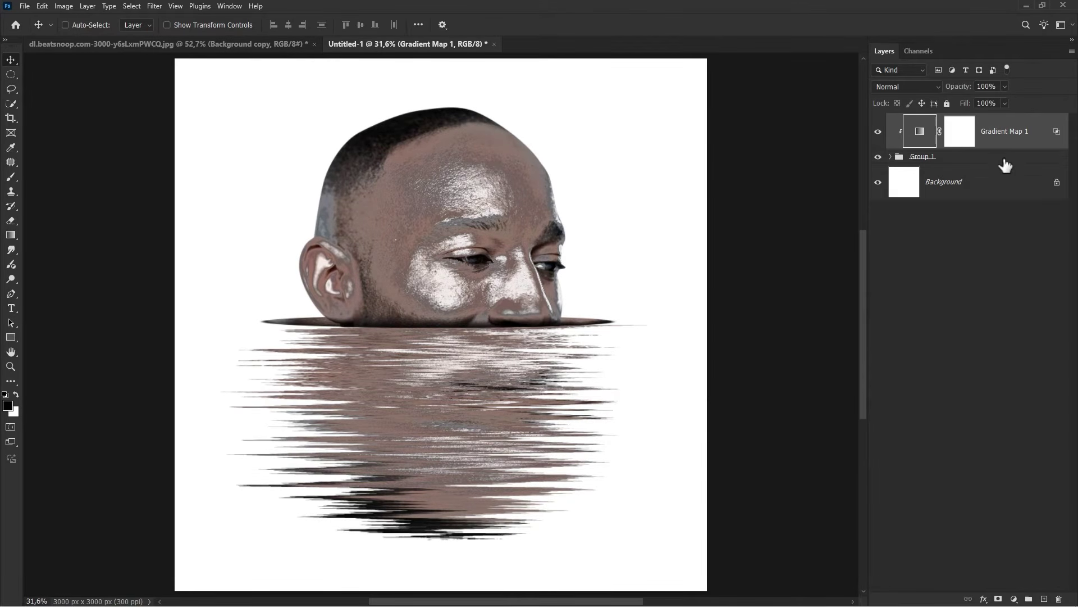
# Step: Lower Gradient Map 1's fill to 50% and compare the image with the layer hidden and shown
pyautogui.click(1005, 103)
pyautogui.moveTo(987, 119); pyautogui.dragTo(987, 119)
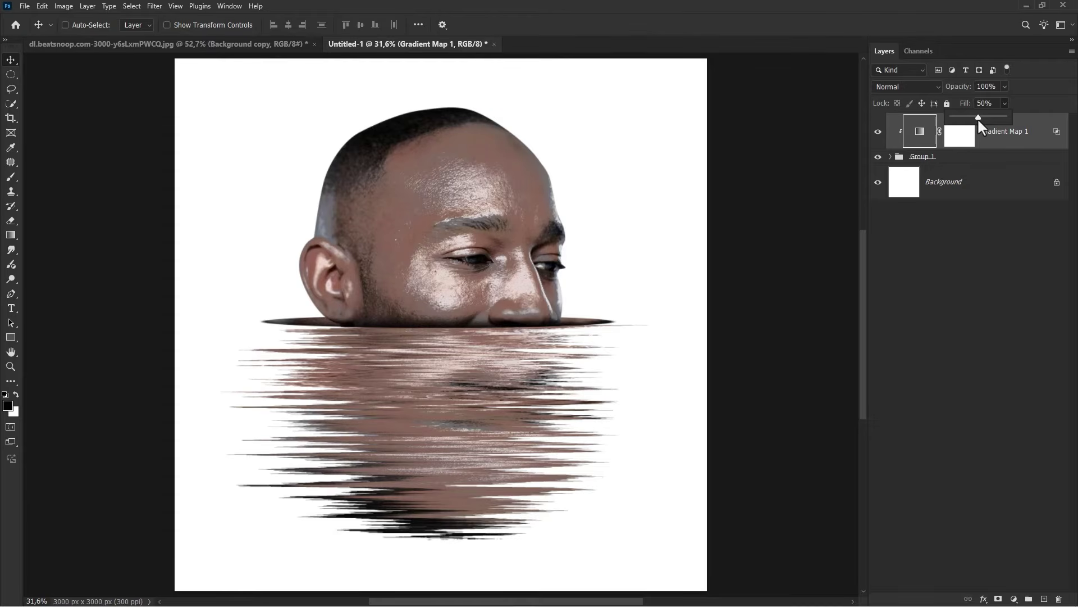
pyautogui.click(878, 132)
pyautogui.click(878, 131)
# Step: Add a pure red (ff0000) Solid Color fill layer above Gradient Map 1 and clip it to Group 1
pyautogui.click(1014, 598)
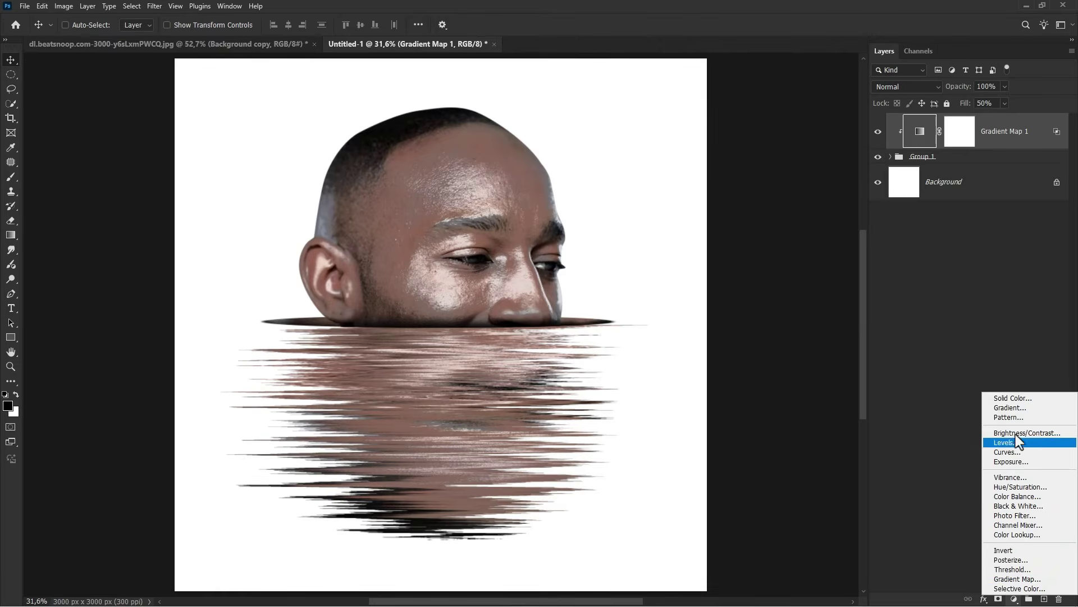
pyautogui.click(1013, 402)
pyautogui.moveTo(851, 296)
pyautogui.mouseDown()
pyautogui.moveTo(847, 284)
pyautogui.moveTo(876, 246)
pyautogui.mouseUp()
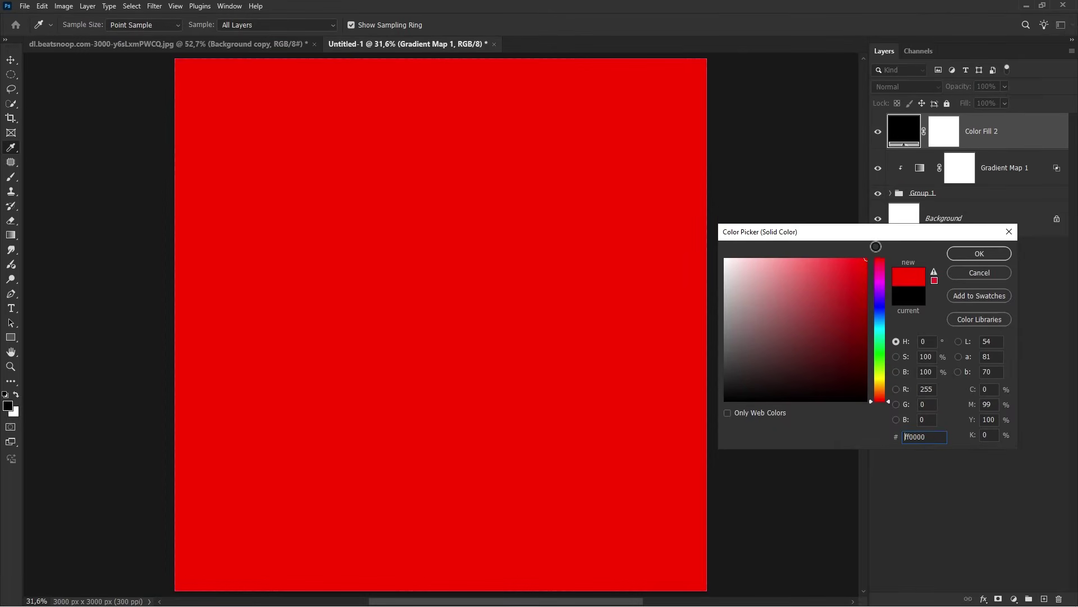
pyautogui.click(977, 253)
pyautogui.rightClick(992, 147)
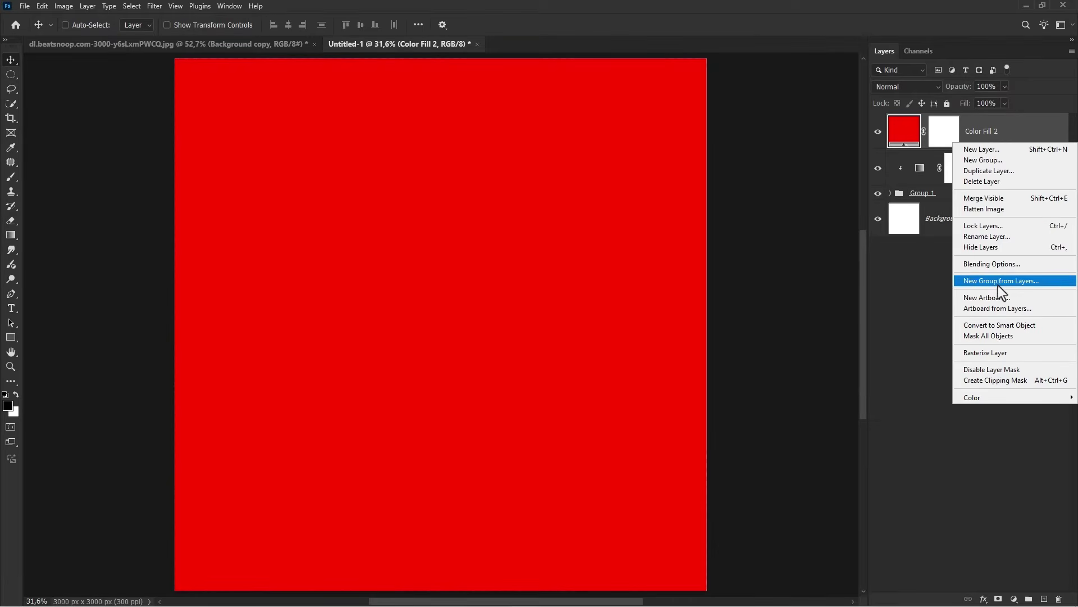
pyautogui.click(996, 380)
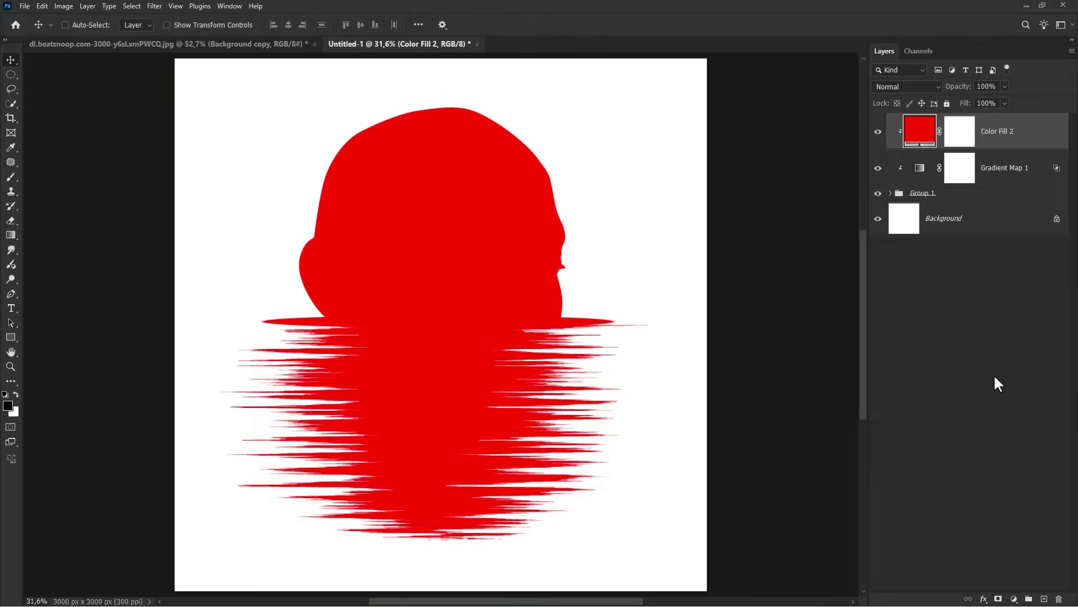
# Step: Set Color Fill 2's Blend If to 0 / 255 current-layer shadows, 8 / 255 underlying shadows and 0 / 255 underlying highlights, then toggle its visibility
pyautogui.rightClick(984, 134)
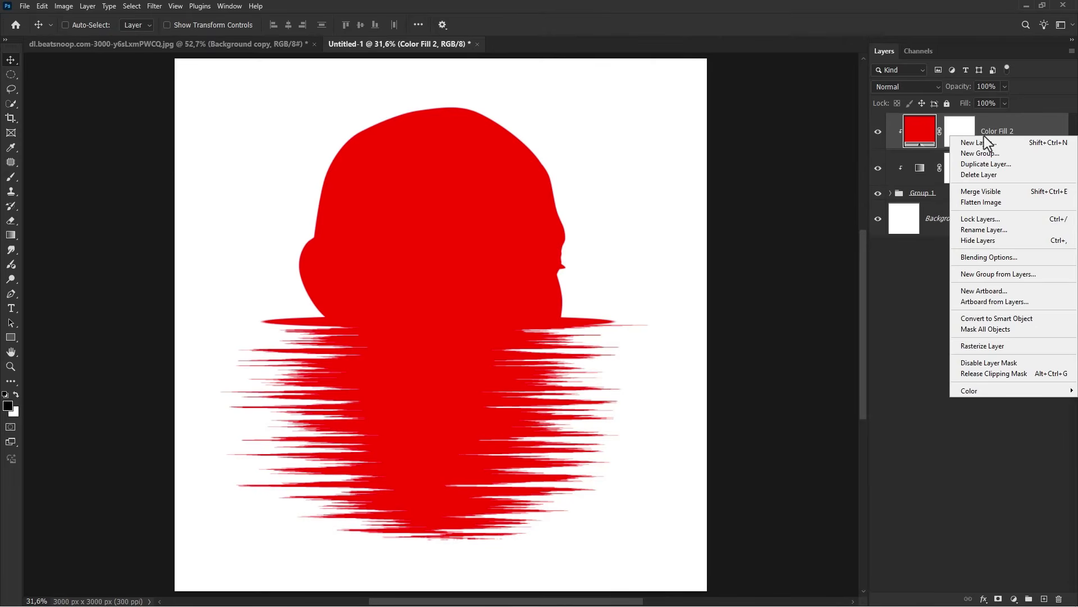
pyautogui.click(996, 257)
pyautogui.press('space')
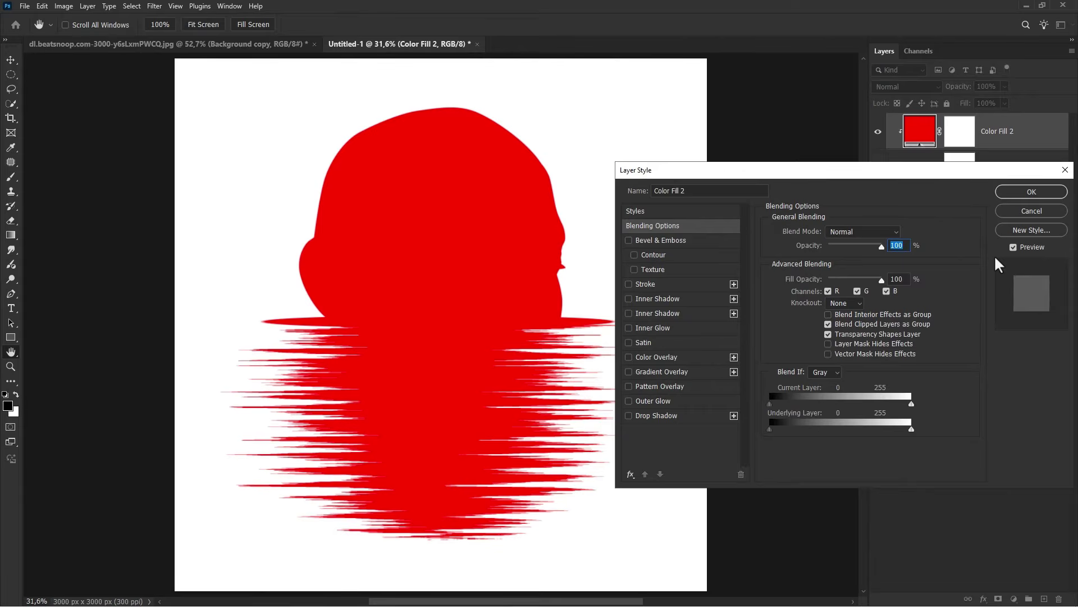
pyautogui.moveTo(770, 428)
pyautogui.mouseDown()
pyautogui.moveTo(863, 425)
pyautogui.moveTo(753, 428)
pyautogui.mouseUp()
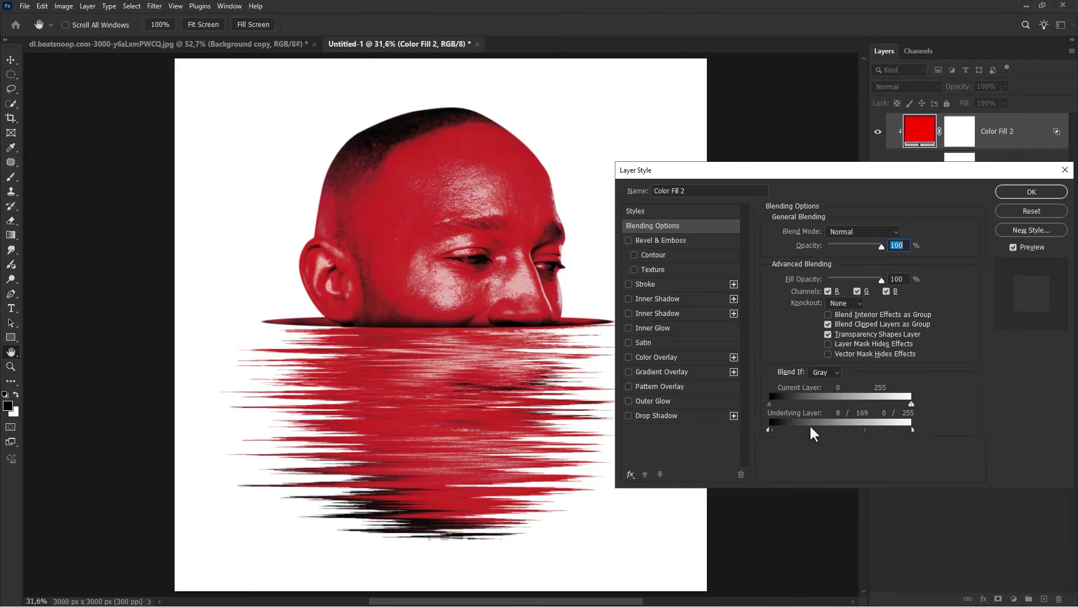
pyautogui.moveTo(862, 428); pyautogui.dragTo(937, 429)
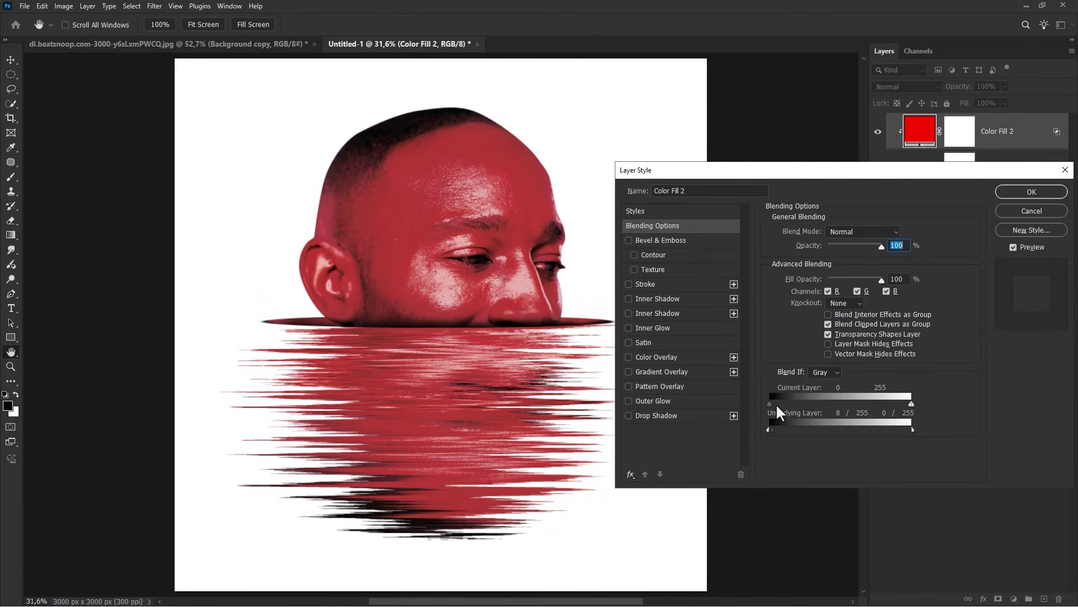
pyautogui.moveTo(775, 403); pyautogui.dragTo(928, 404)
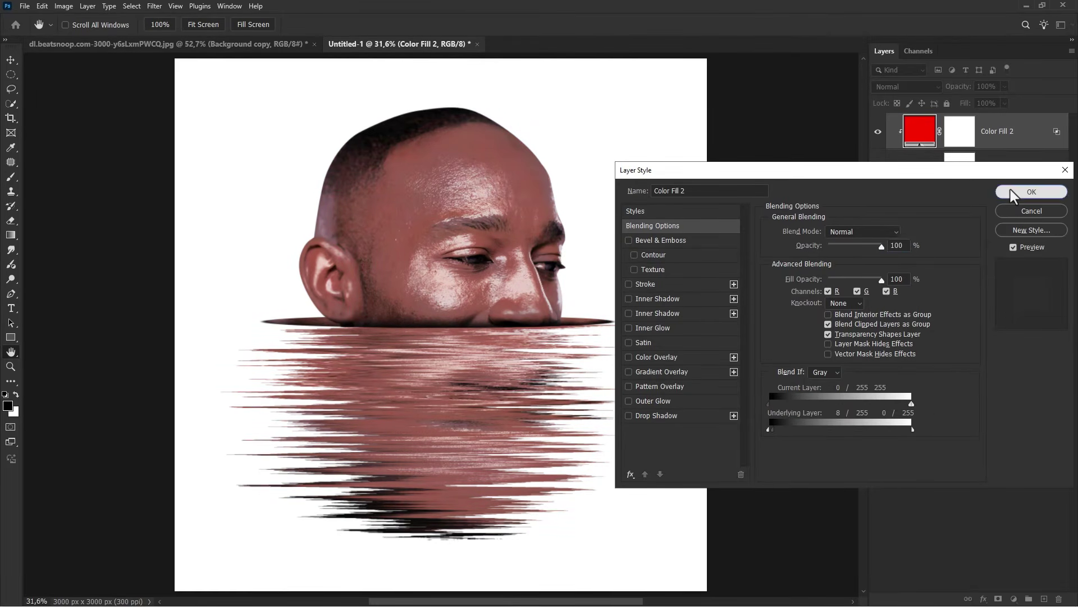
pyautogui.click(1032, 192)
pyautogui.click(877, 135)
pyautogui.click(878, 135)
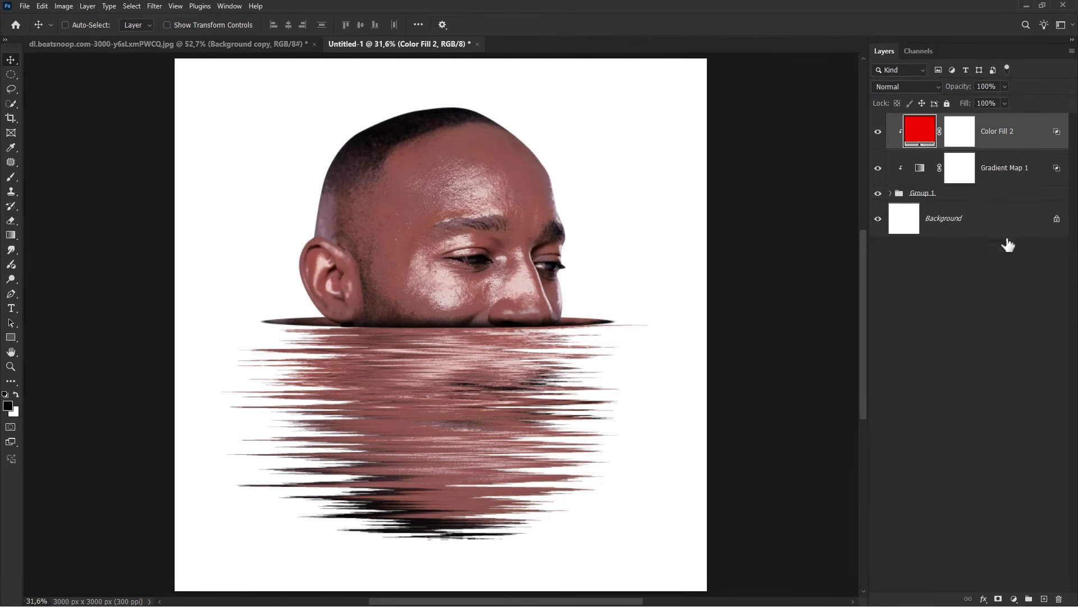
# Step: Add a clipped Hue/Saturation adjustment above the red fill, with Colorize enabled, hue 0 and saturation 83
pyautogui.click(1014, 599)
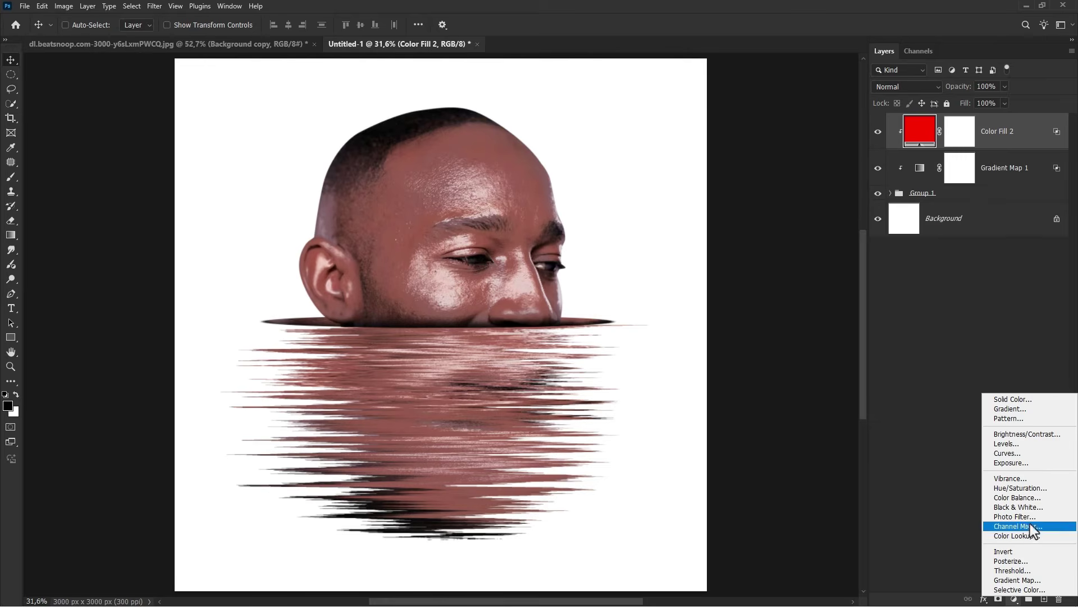
pyautogui.click(1027, 489)
pyautogui.click(774, 412)
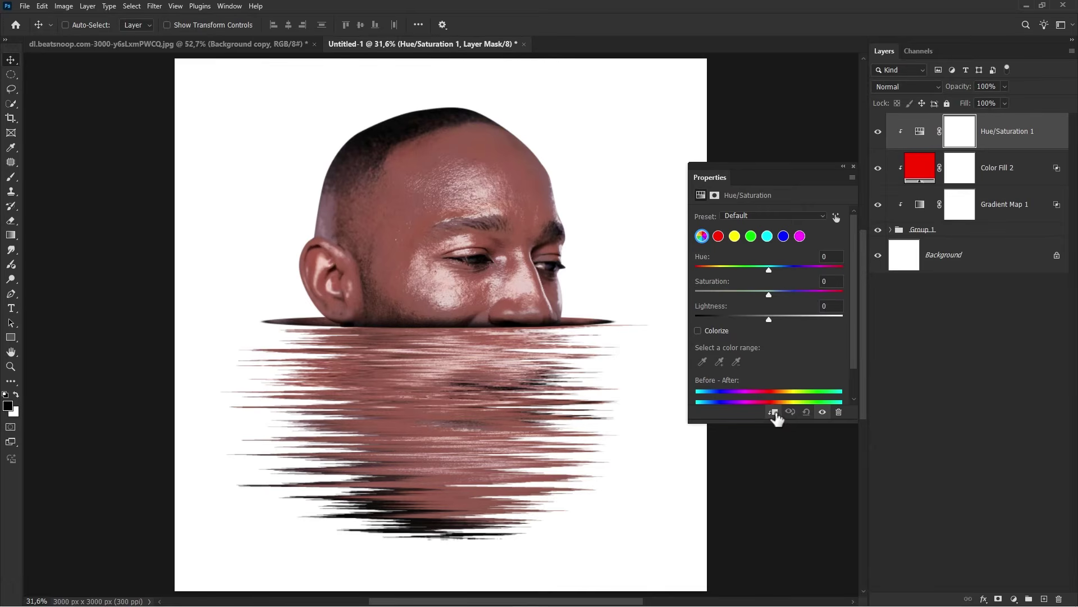
pyautogui.click(697, 330)
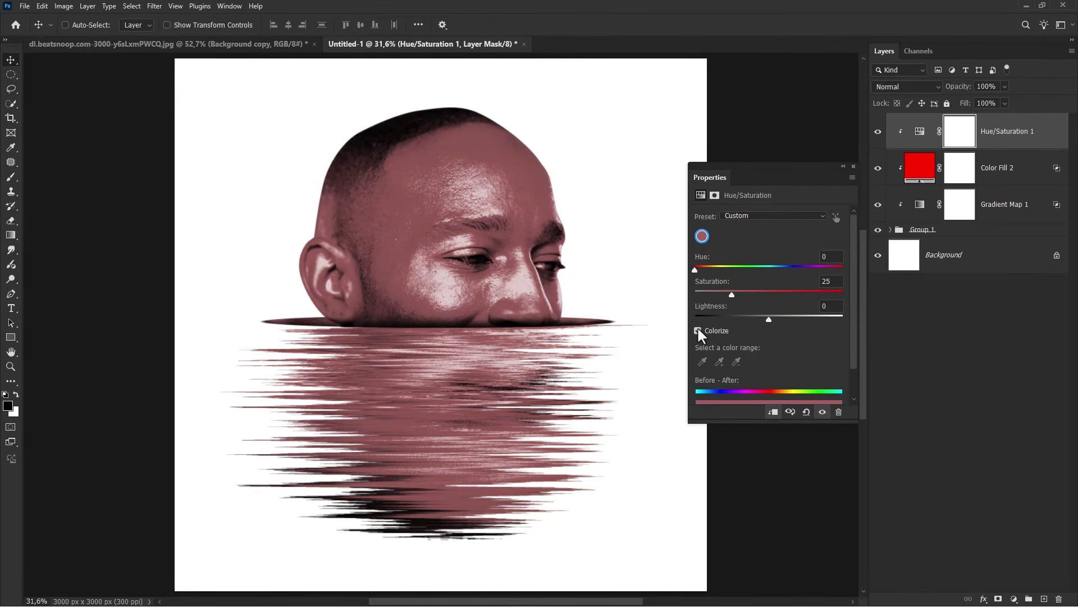
pyautogui.moveTo(729, 297); pyautogui.dragTo(786, 293)
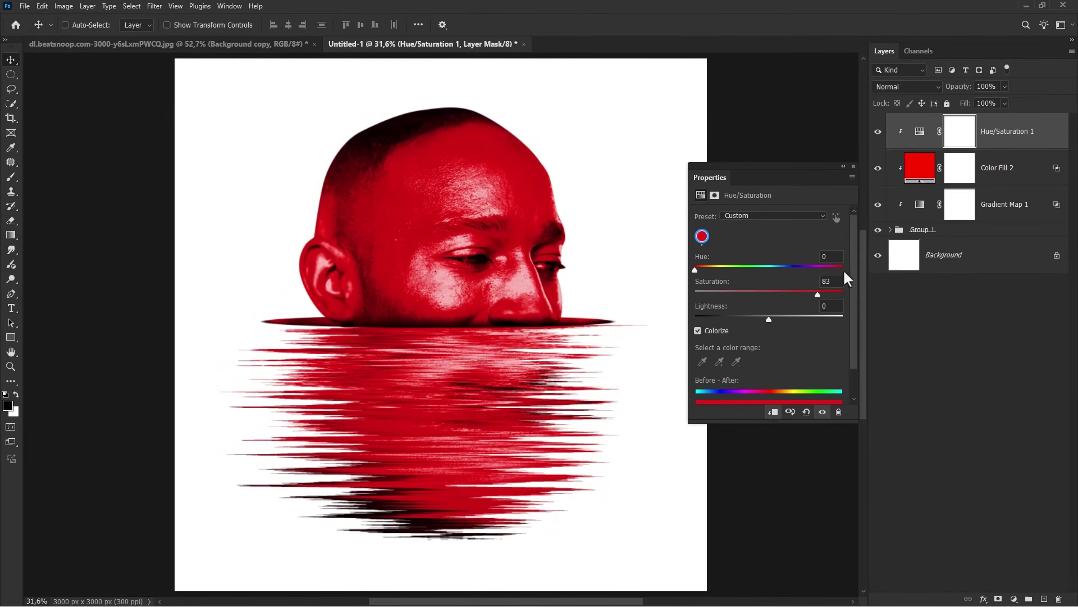
# Step: Set Hue/Saturation 1's Blend If shadows to 0 / 118 for the current layer and 0 / 103 for the underlying layer, comparing before and after
pyautogui.rightClick(990, 137)
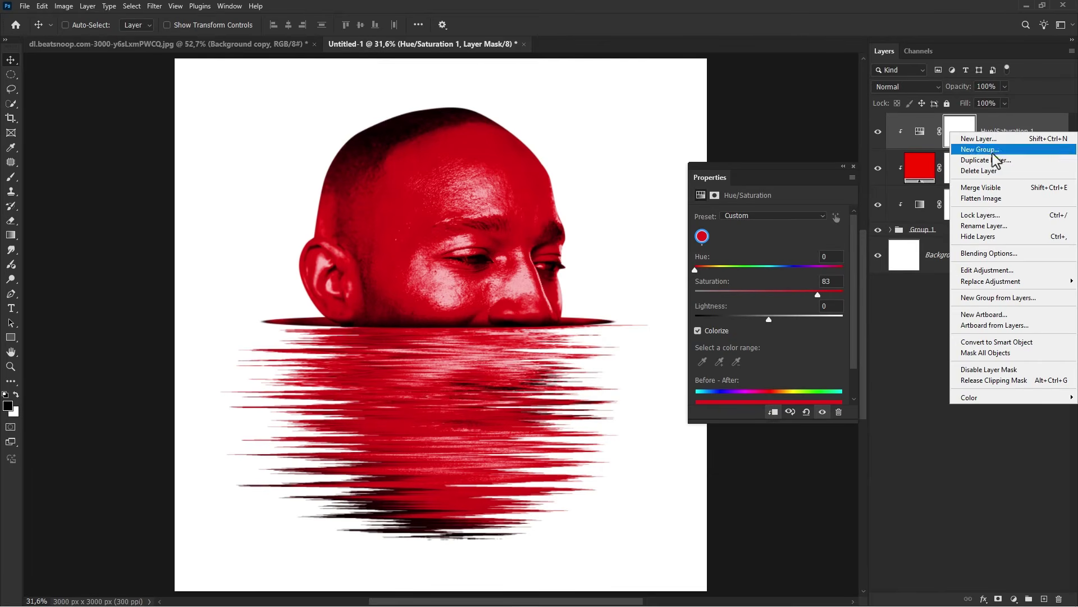
pyautogui.click(995, 255)
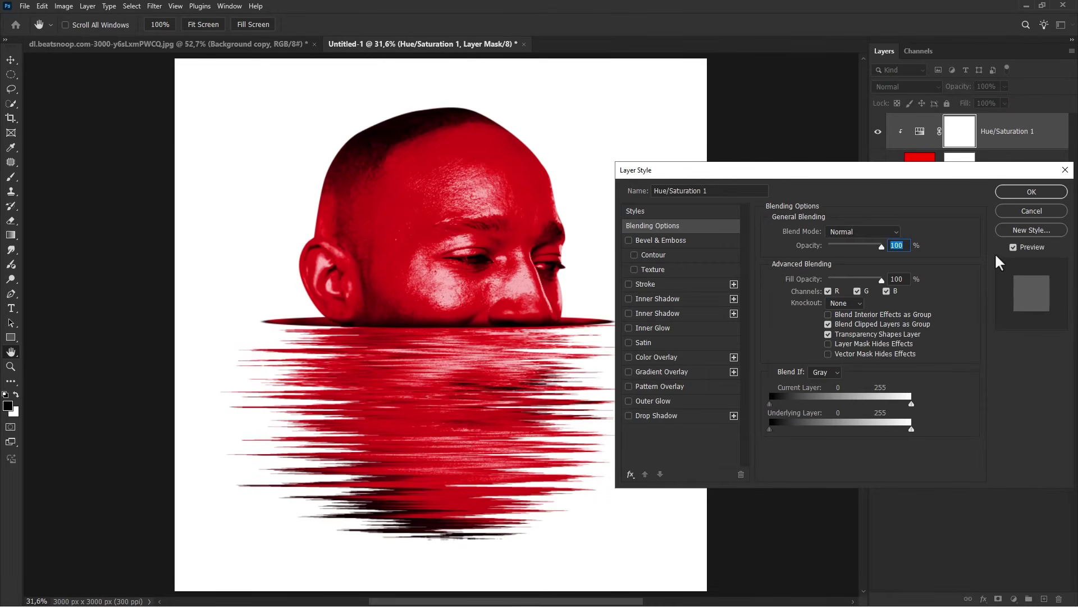
pyautogui.moveTo(771, 403); pyautogui.dragTo(839, 410)
pyautogui.moveTo(771, 429); pyautogui.dragTo(828, 434)
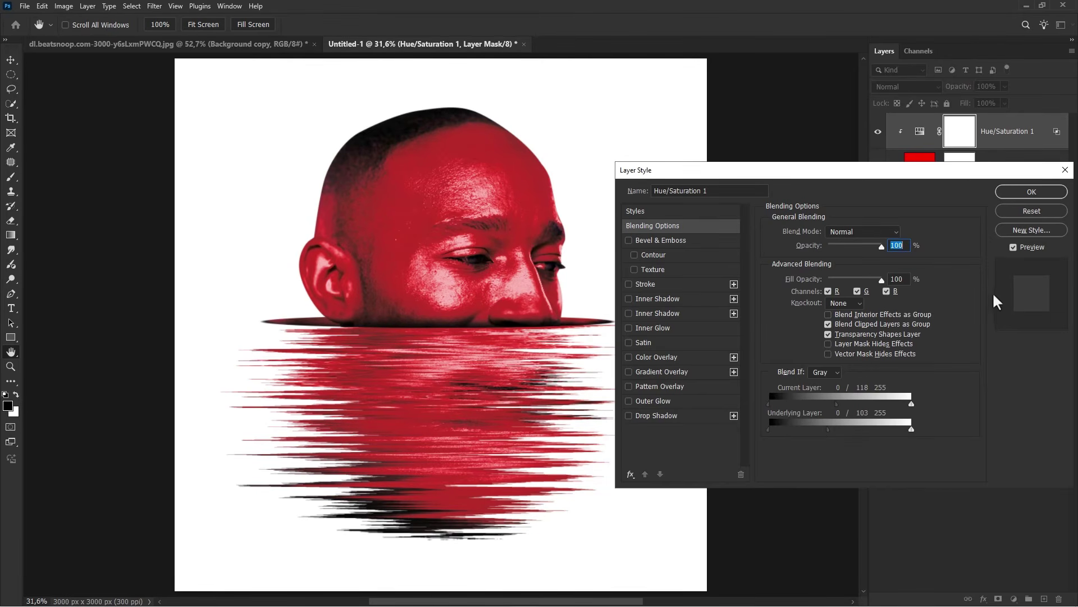
pyautogui.click(1014, 247)
pyautogui.click(1014, 247)
pyautogui.click(1032, 193)
pyautogui.click(878, 133)
pyautogui.click(879, 133)
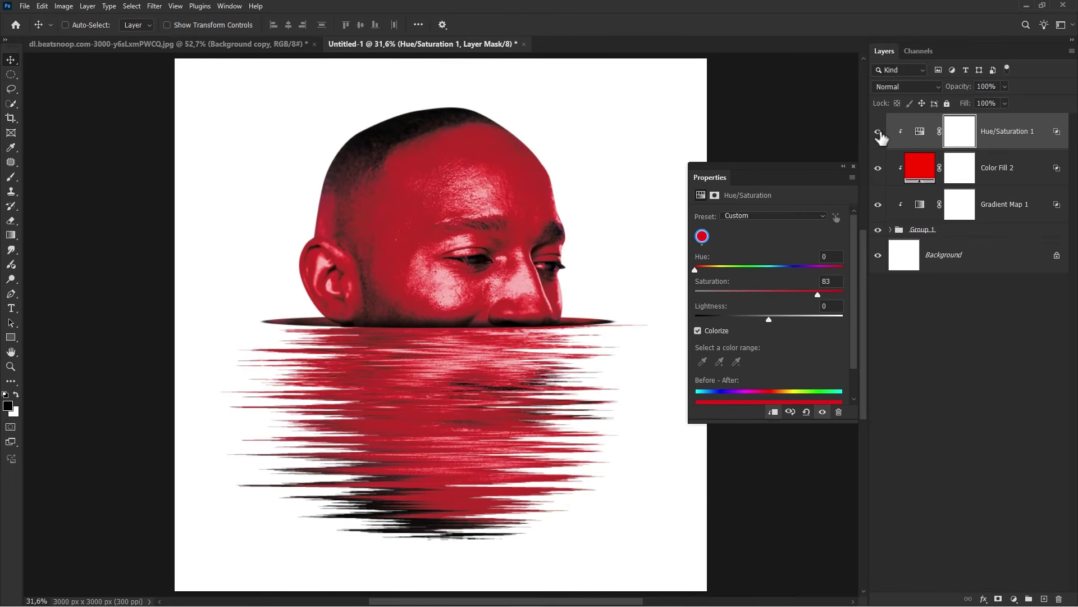
pyautogui.click(854, 167)
pyautogui.click(997, 146)
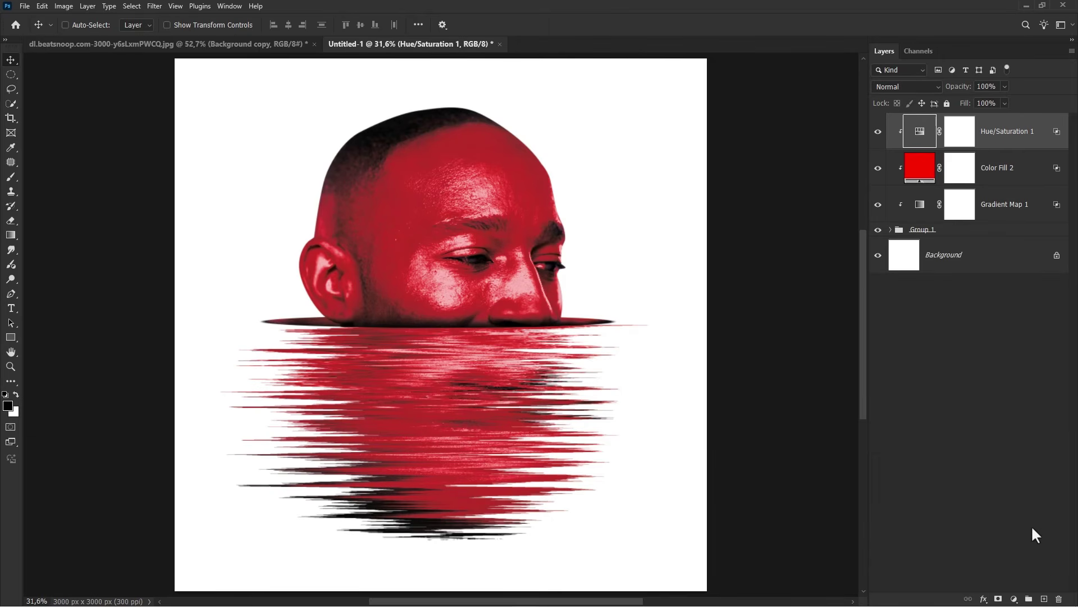
# Step: Stamp all visible layers onto a new layer above Hue/Saturation 1, convert it to a smart object, and check Group 1's contents
pyautogui.click(1044, 599)
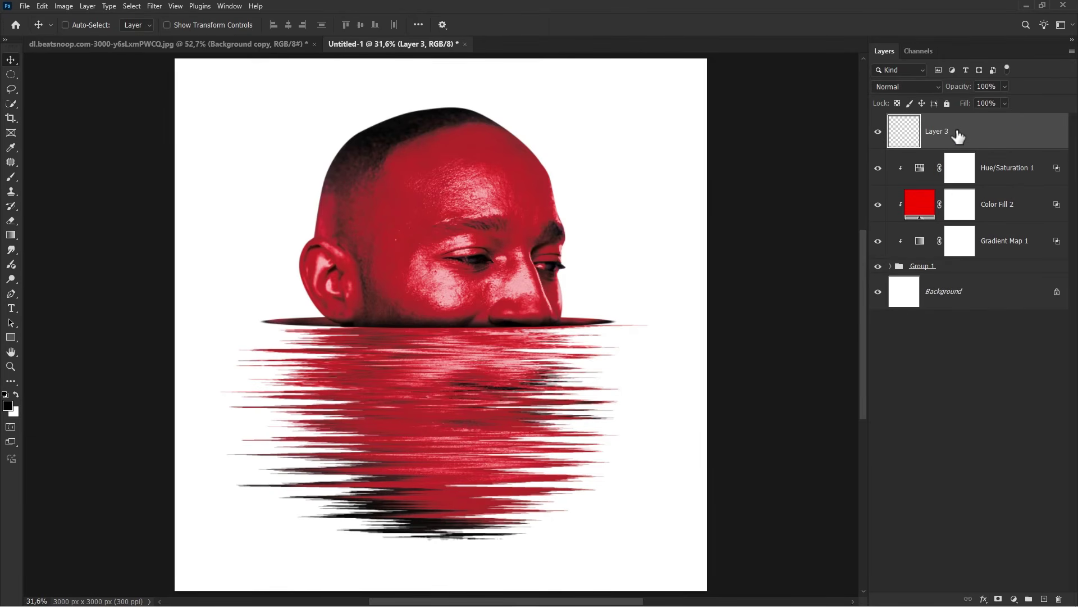
pyautogui.press('ctrl')
pyautogui.hotkey('ctrl', 'alt', 'shift', 'e')
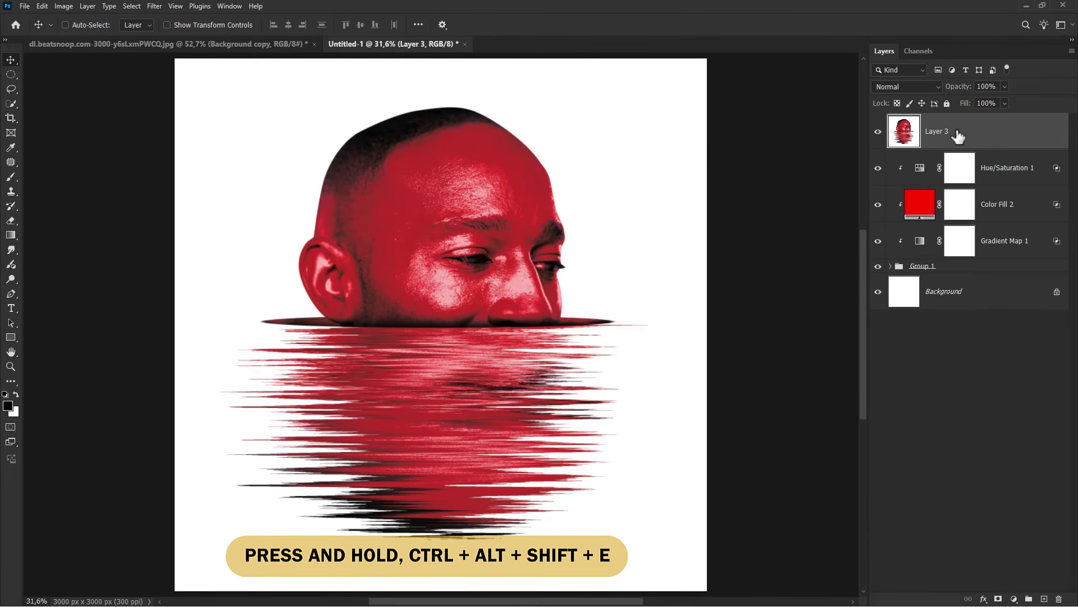
pyautogui.rightClick(959, 137)
pyautogui.click(989, 348)
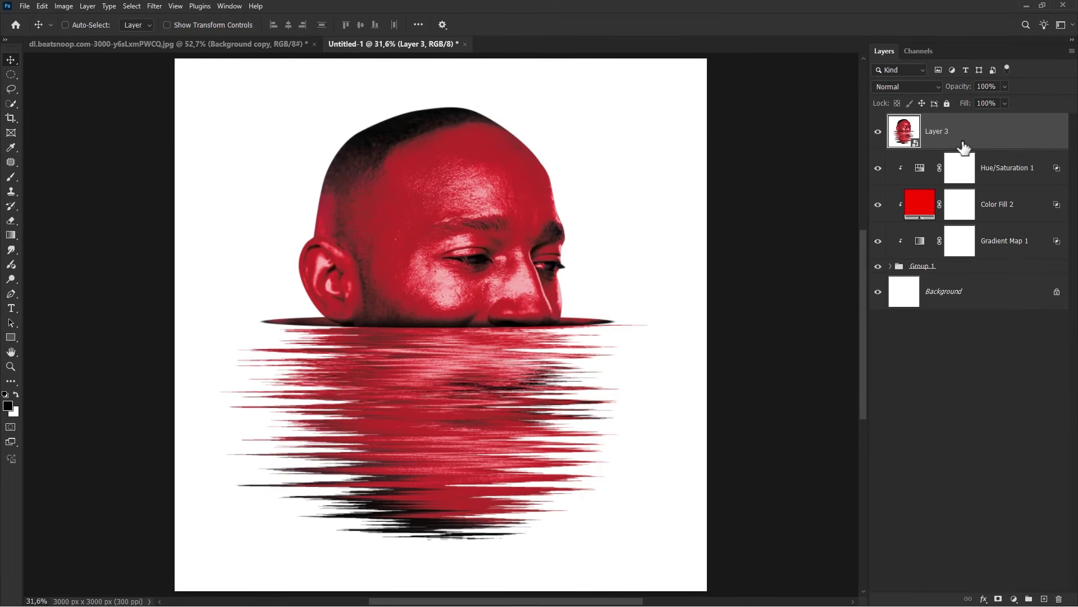
pyautogui.click(890, 266)
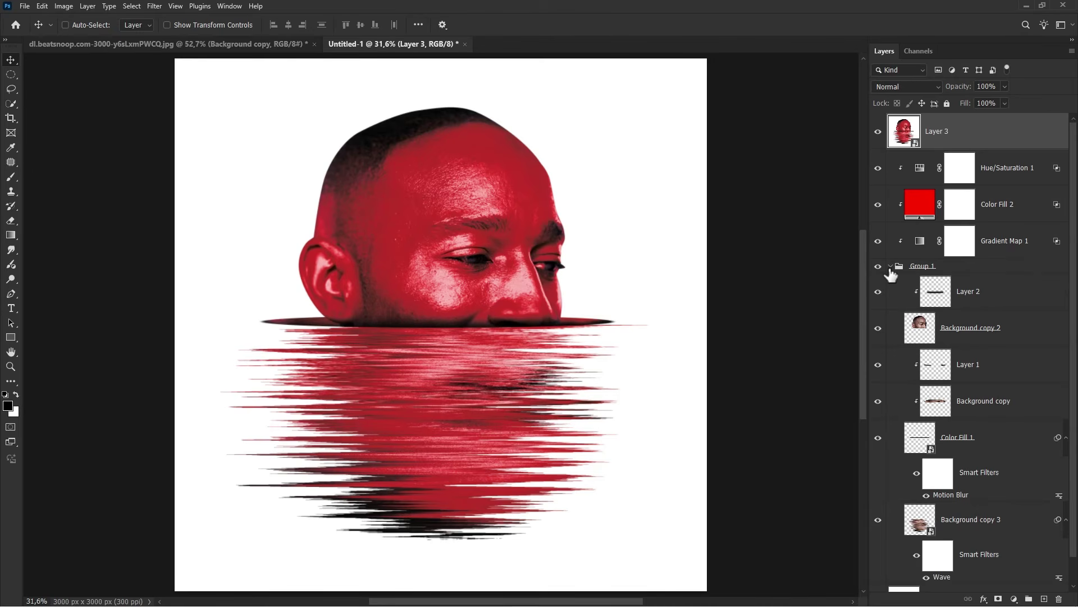
pyautogui.click(890, 267)
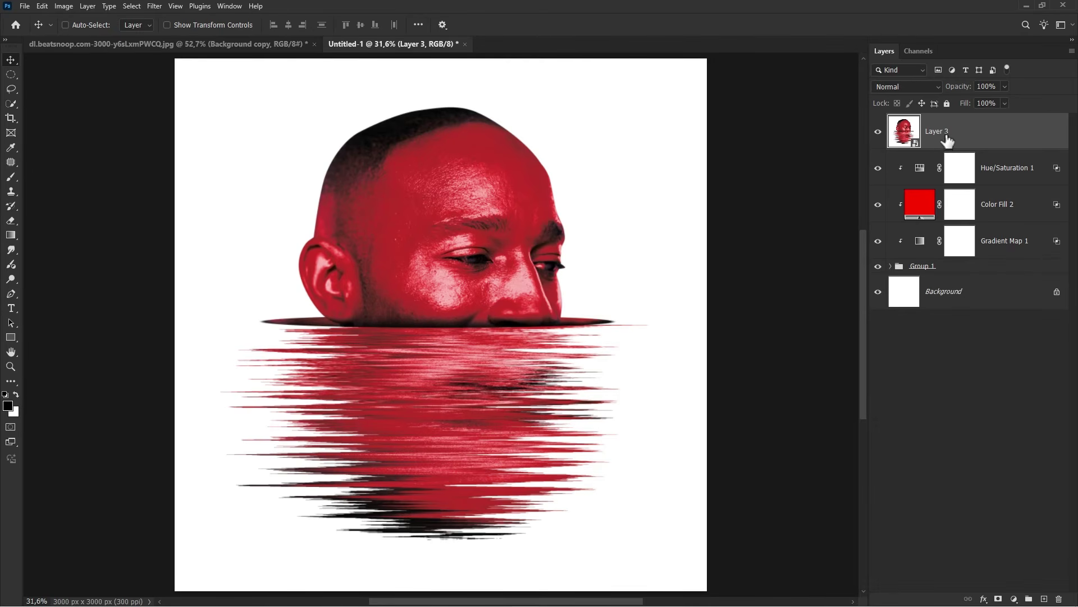
# Step: Apply a Camera Raw Filter to Layer 3 with vibrance +14, saturation +11, texture +22 and grain 18, comparing before and after
pyautogui.click(155, 6)
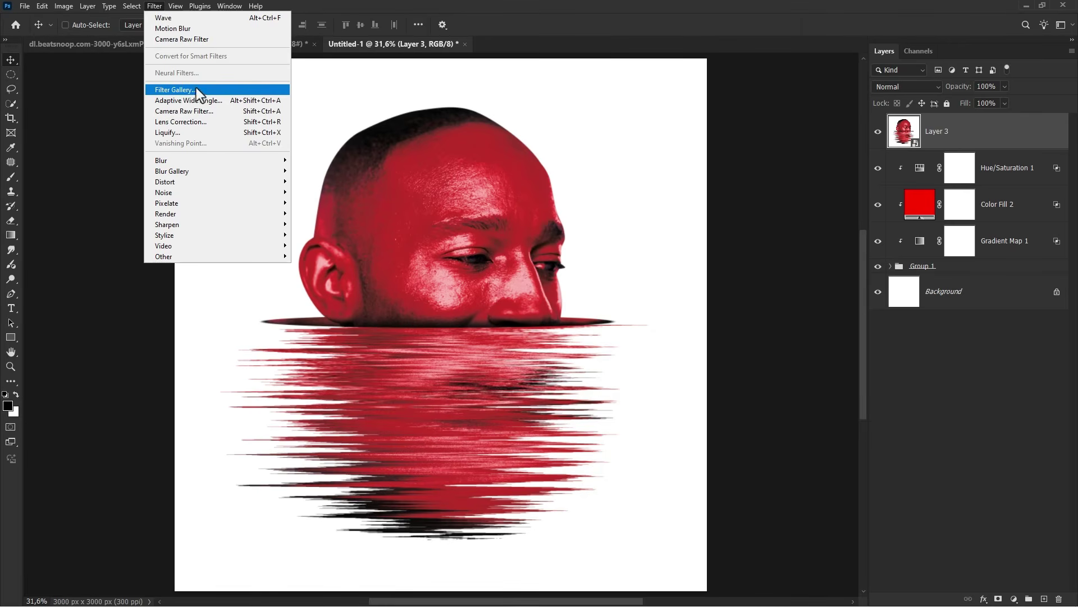
pyautogui.click(213, 112)
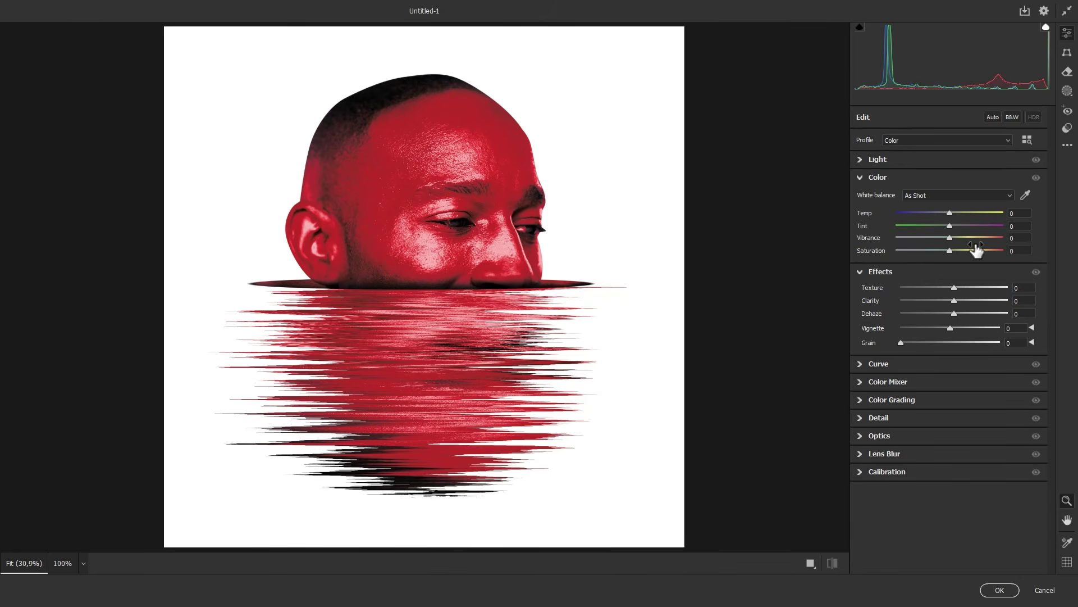
pyautogui.moveTo(951, 243); pyautogui.dragTo(971, 294)
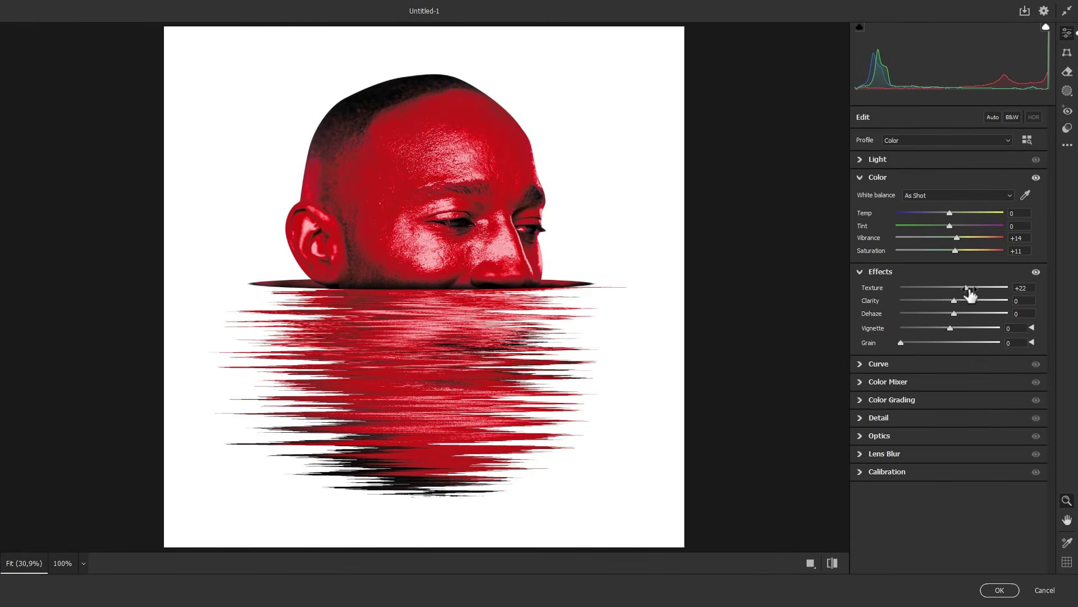
pyautogui.moveTo(902, 344); pyautogui.dragTo(921, 349)
pyautogui.click(812, 564)
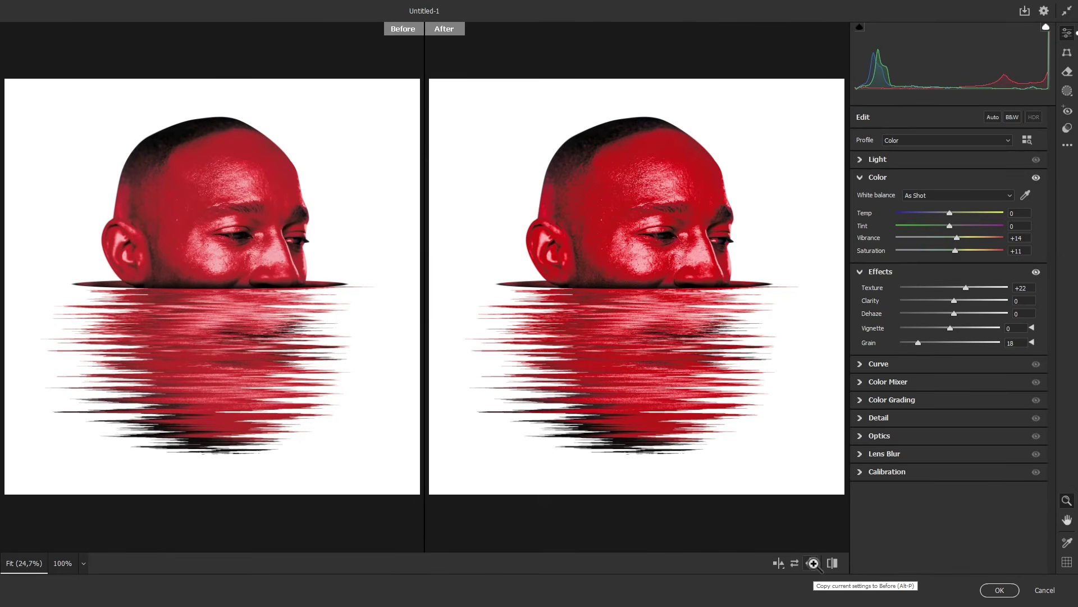
pyautogui.click(999, 589)
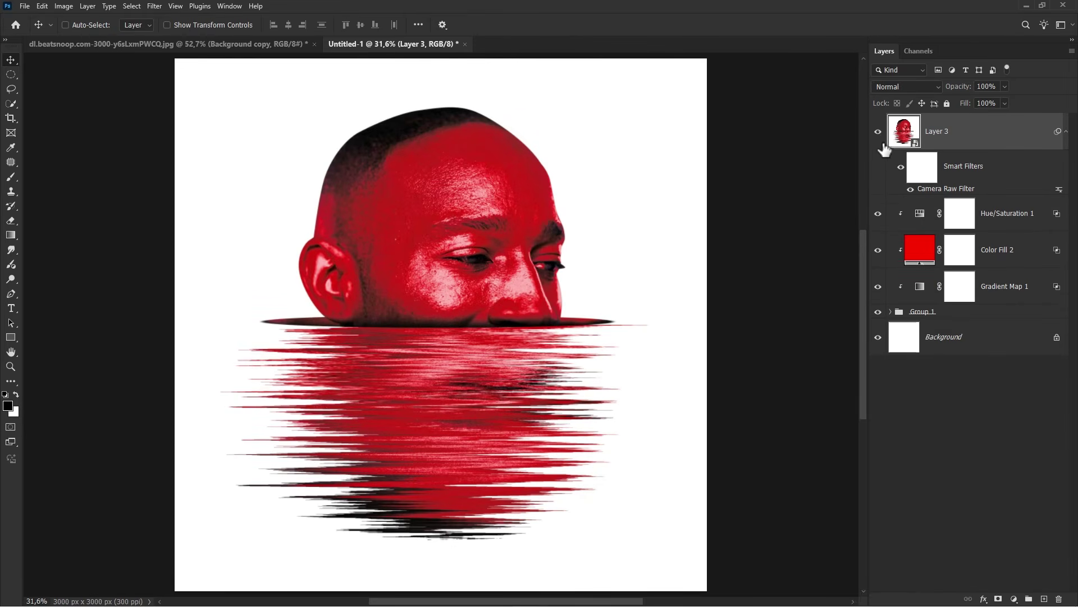
pyautogui.click(879, 137)
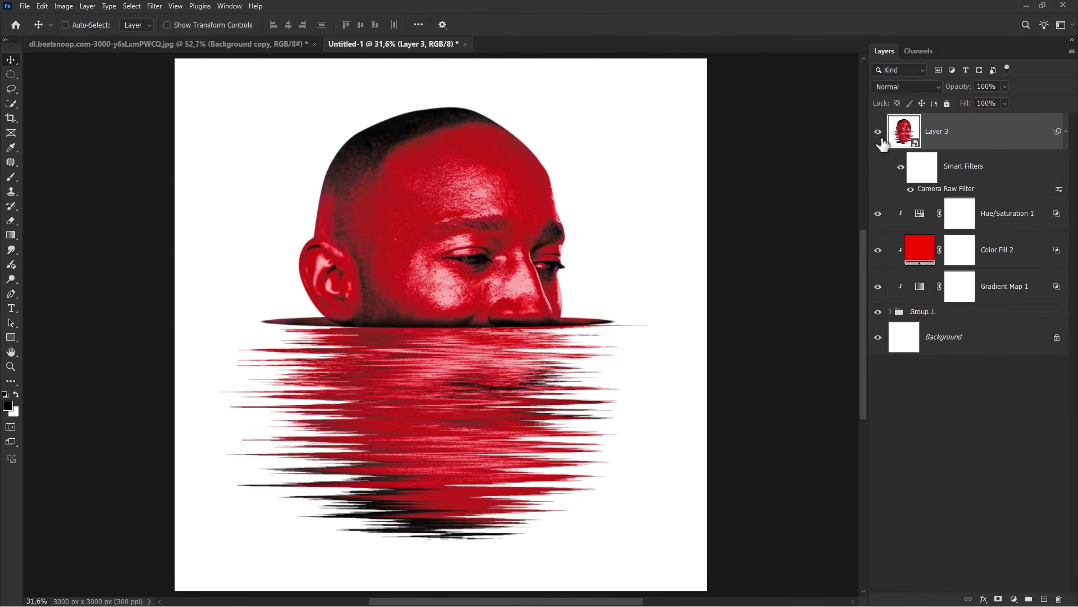